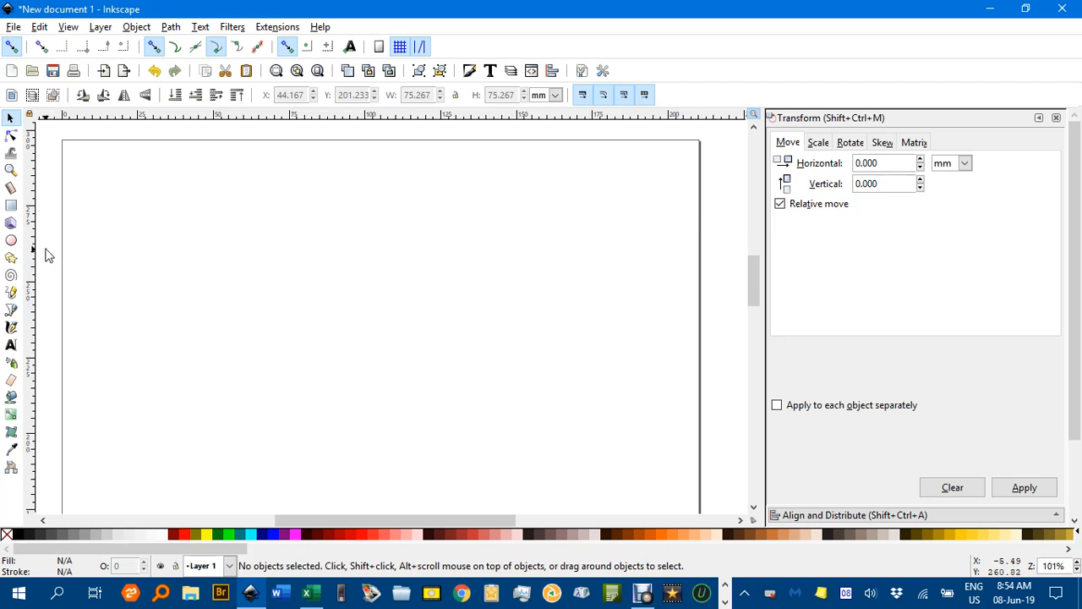
Draw a square about 96 mm wide, centred on a point in the upper part of the page, and select it
click(11, 207)
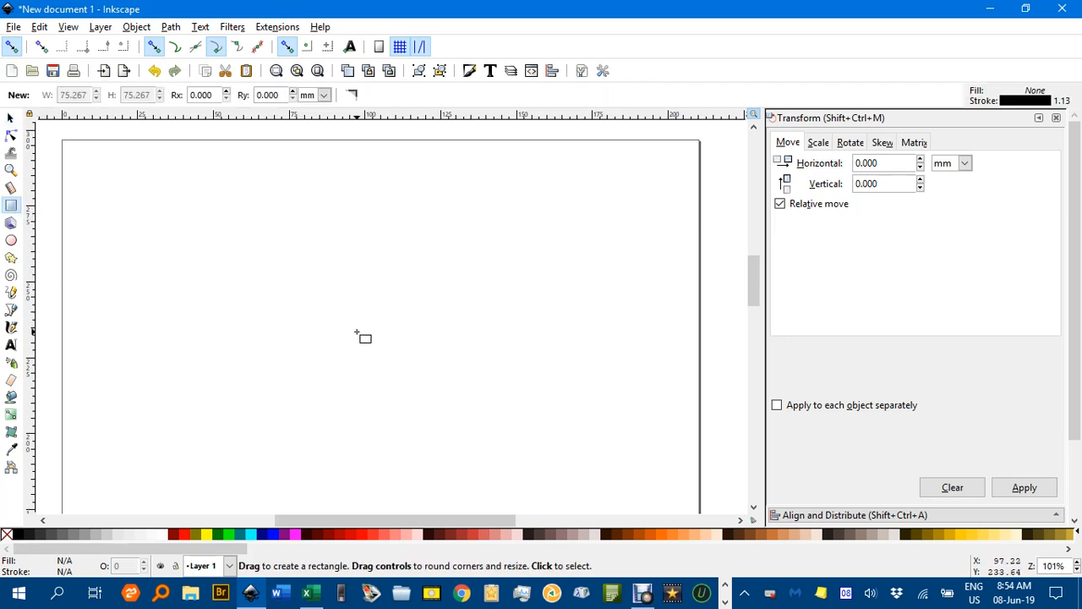
drag(334, 319, 513, 468)
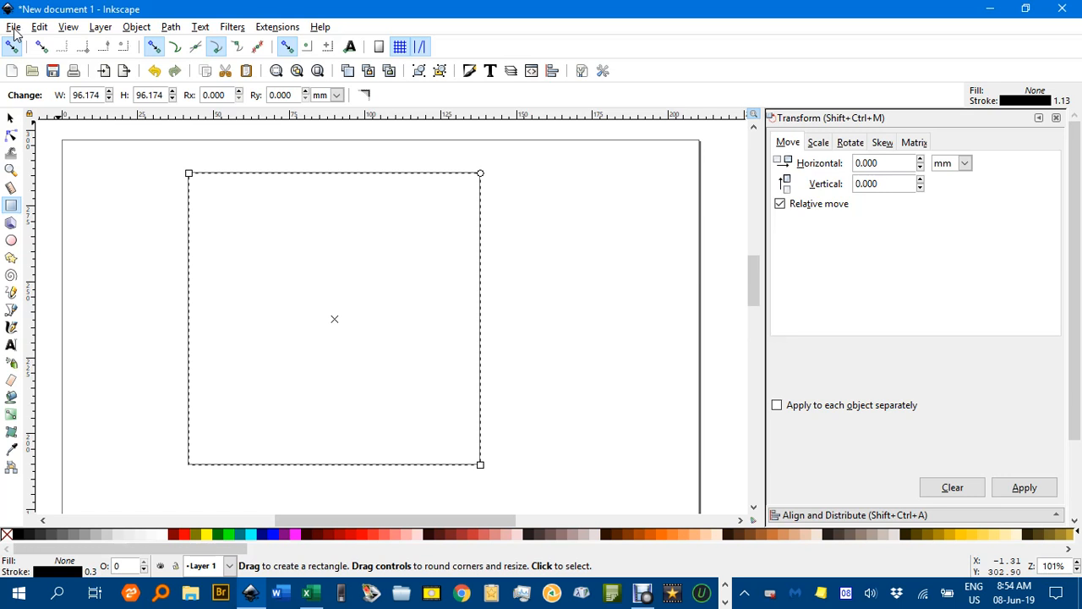
click(10, 118)
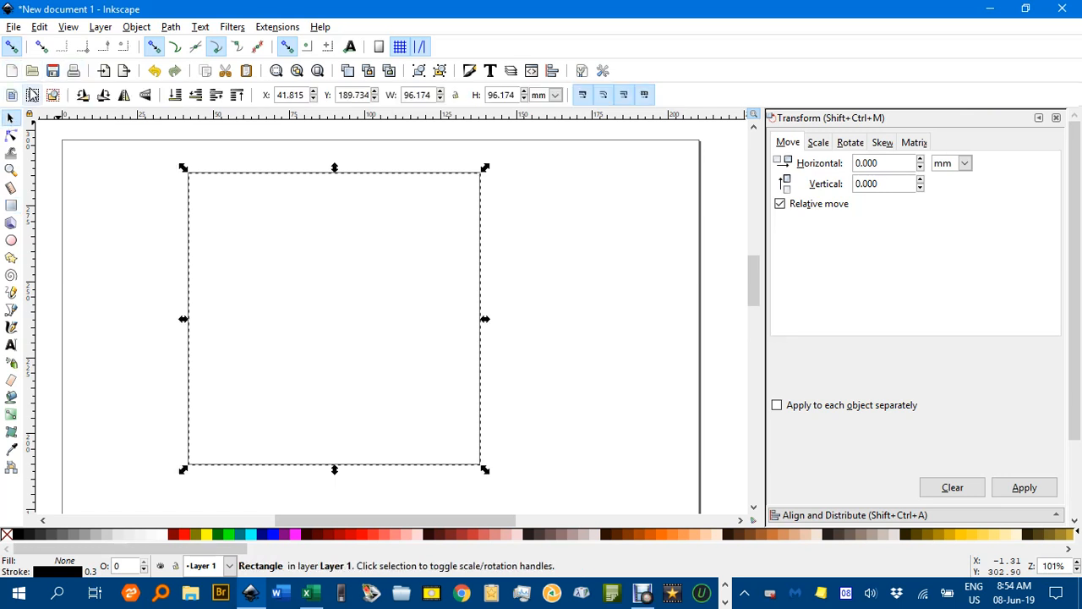
Create 1 × 2 tiled clones of the square with -100% X shift, -10% X and Y scale, and 6.8° rotation per column
click(39, 26)
mouse_move(227, 250)
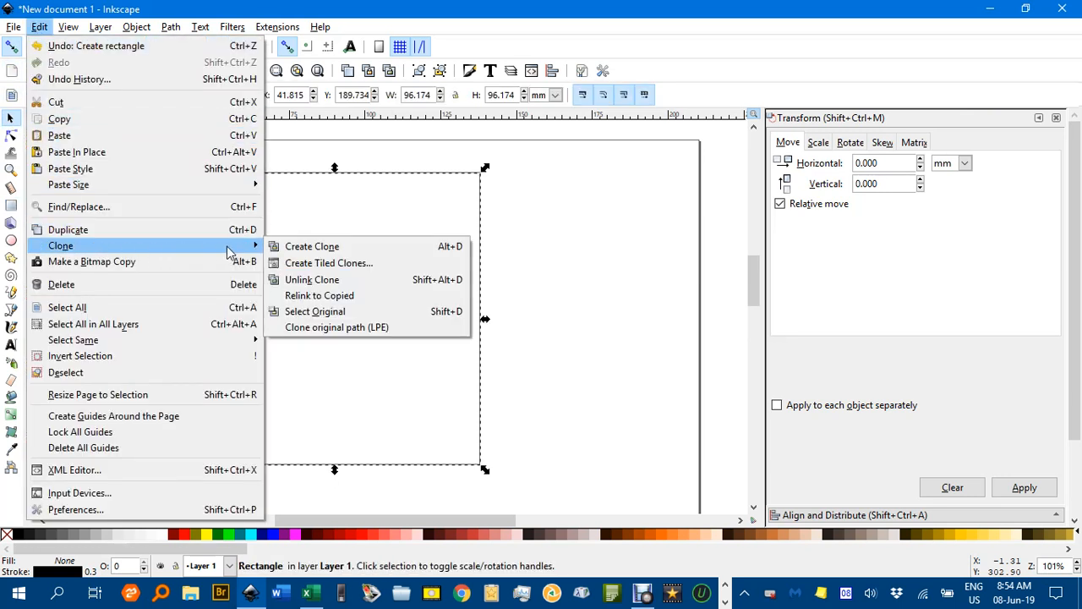
click(303, 265)
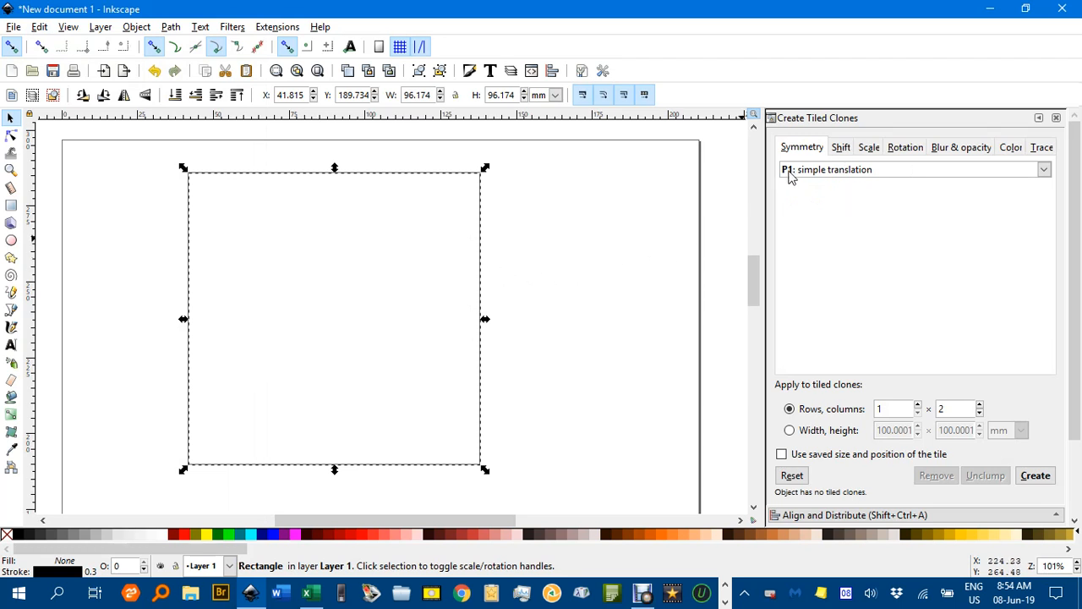
click(841, 149)
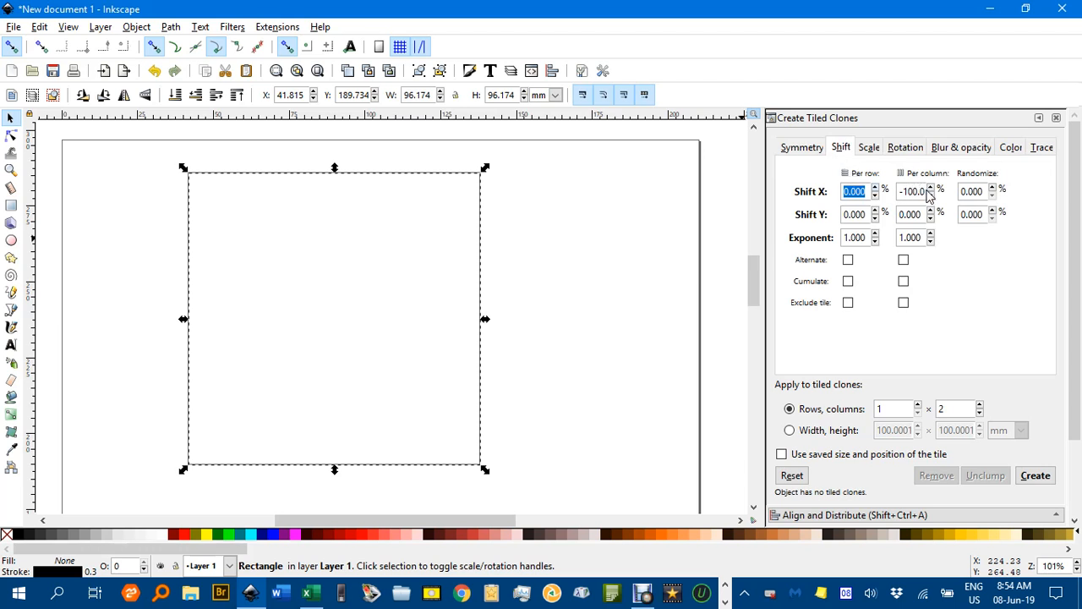
click(870, 149)
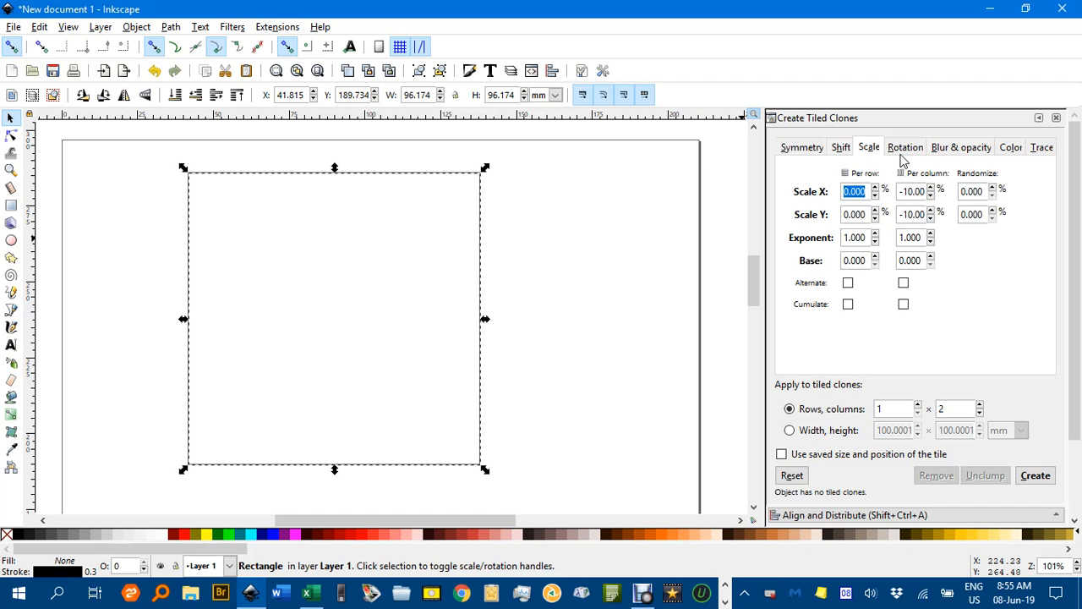
click(906, 149)
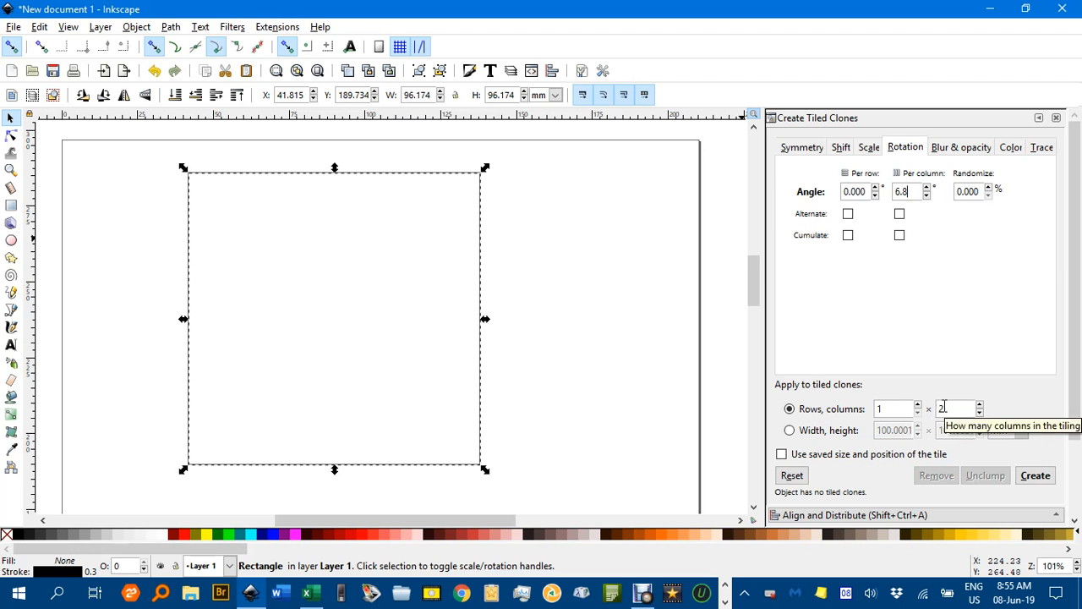
click(1036, 476)
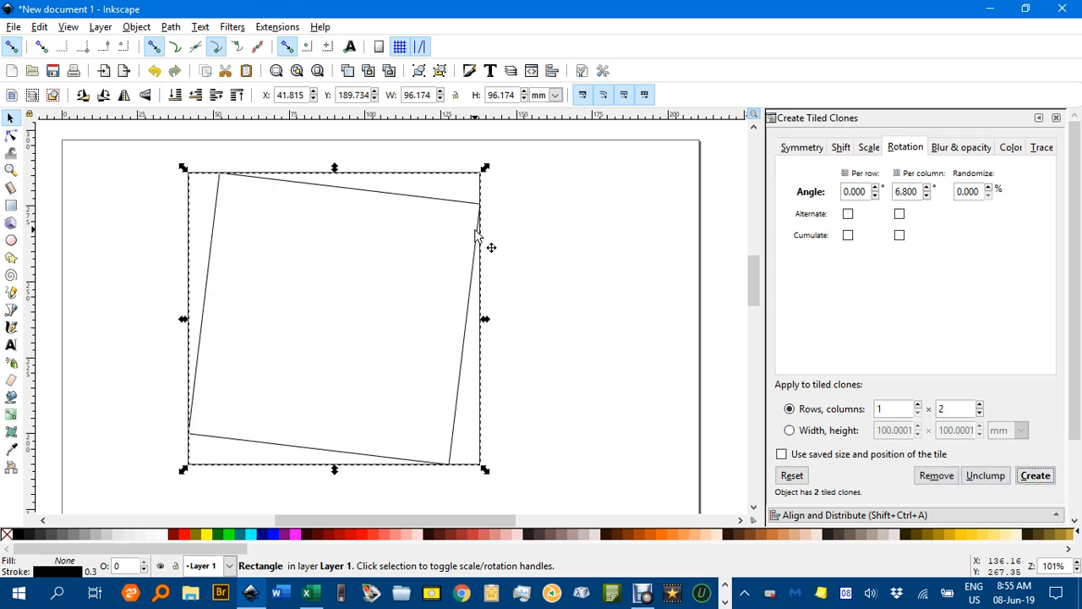
Repeatedly create tiled clones from the newest innermost square with the same settings to build an inward spiral
click(425, 203)
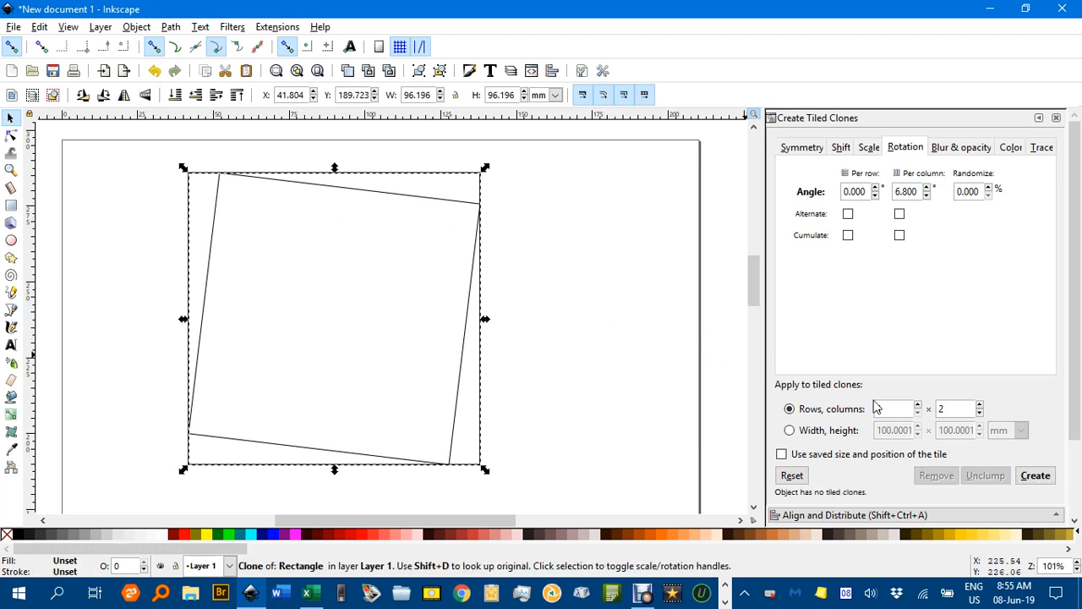
click(1037, 476)
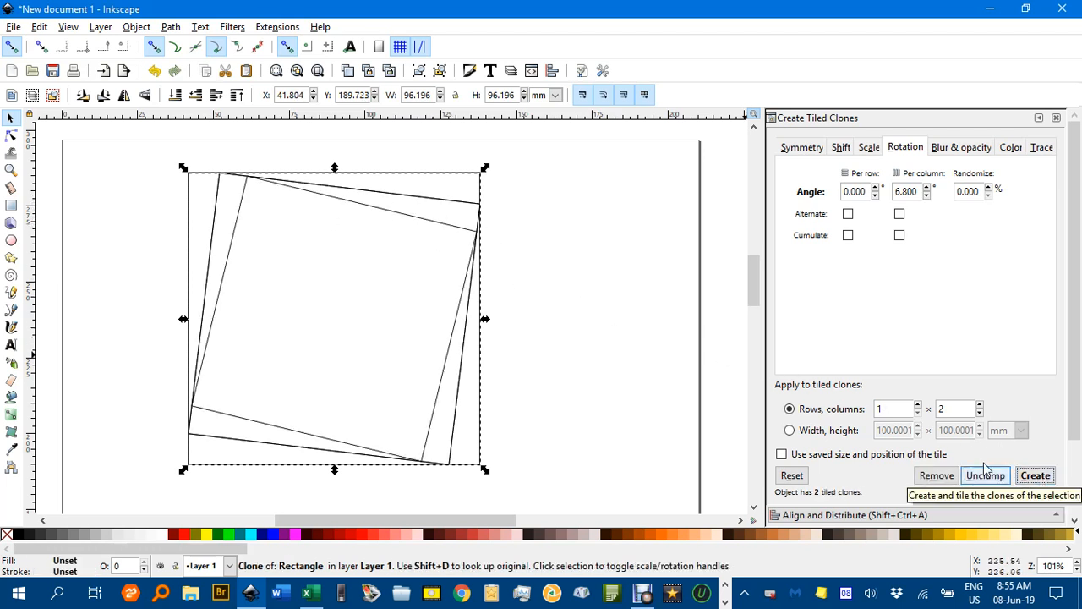
click(409, 229)
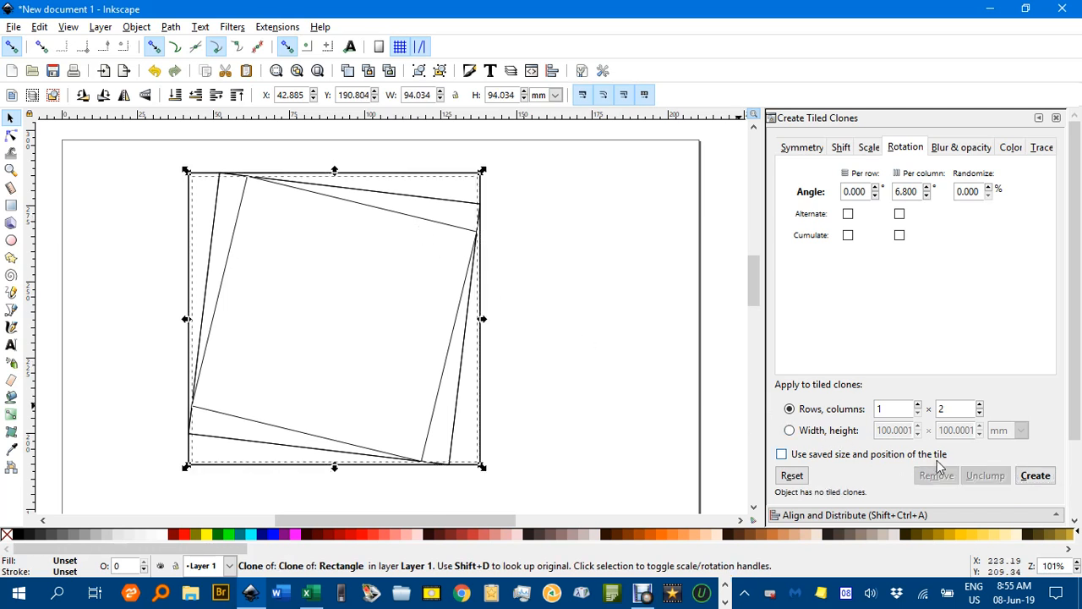
click(1037, 476)
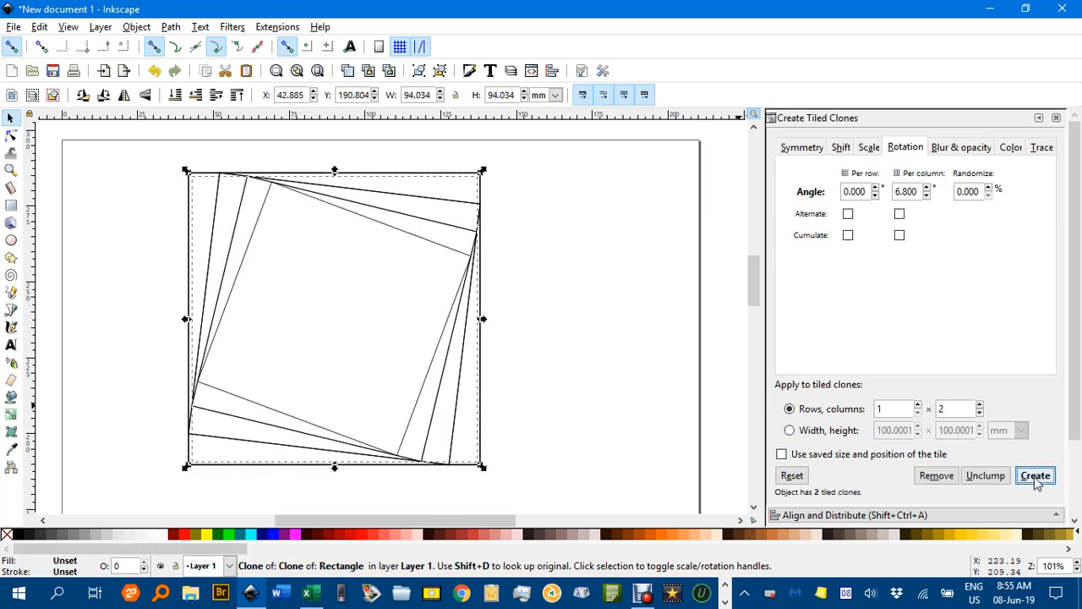
click(423, 247)
click(1037, 476)
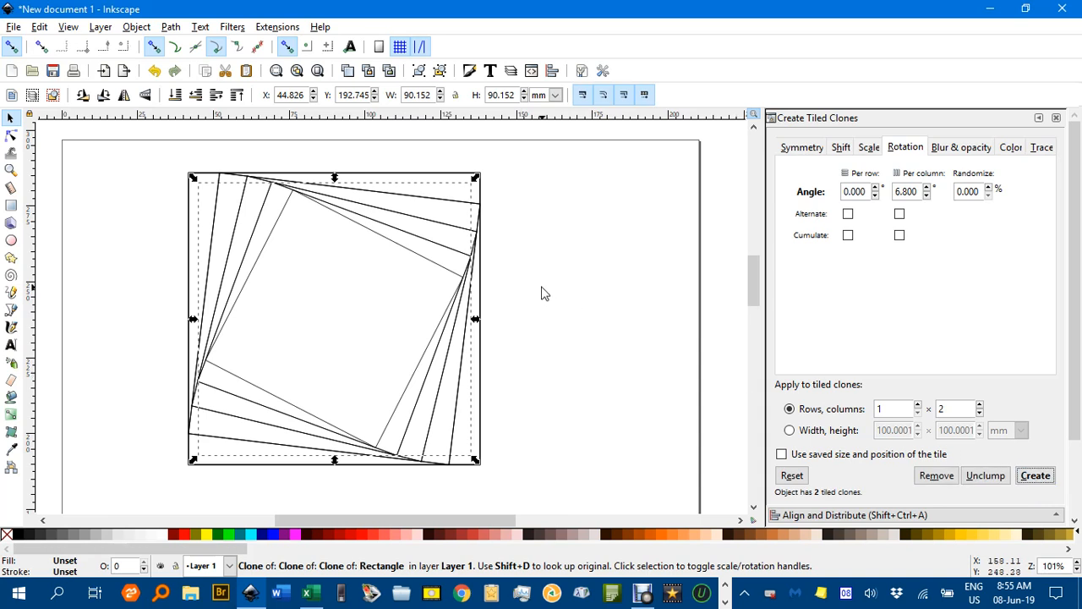
click(445, 276)
click(1035, 476)
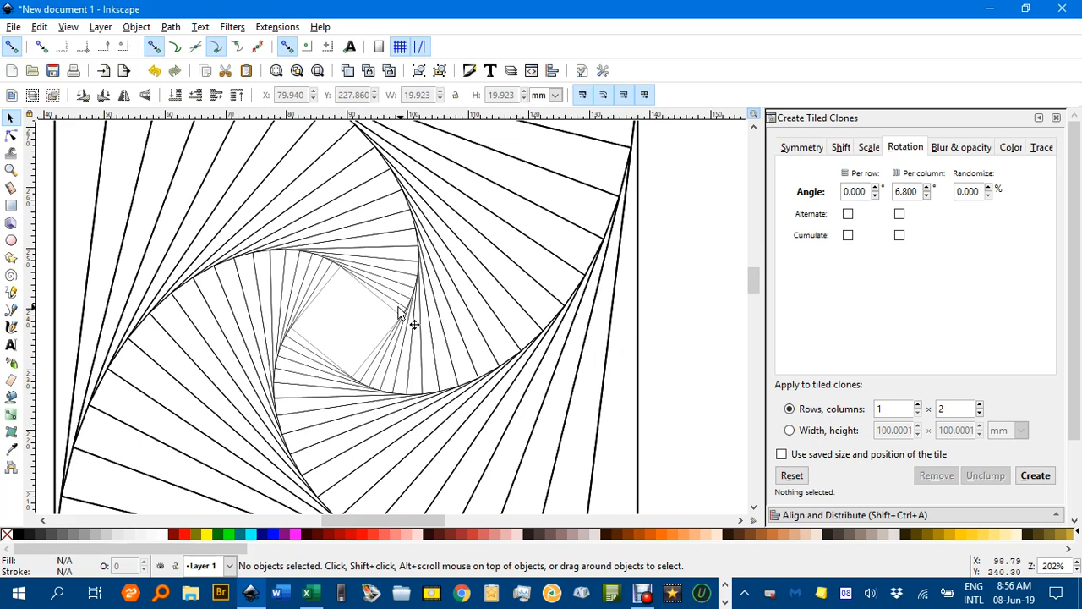
Select all the squares of the spiral and unlink their clones
key(ctrl)
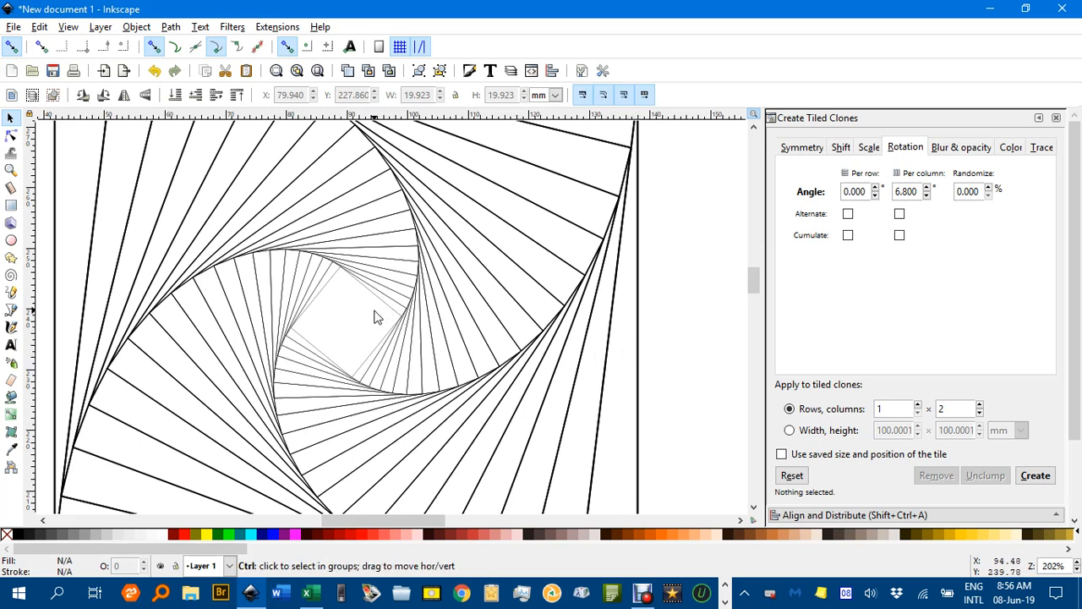
scroll(378, 317, down, 2)
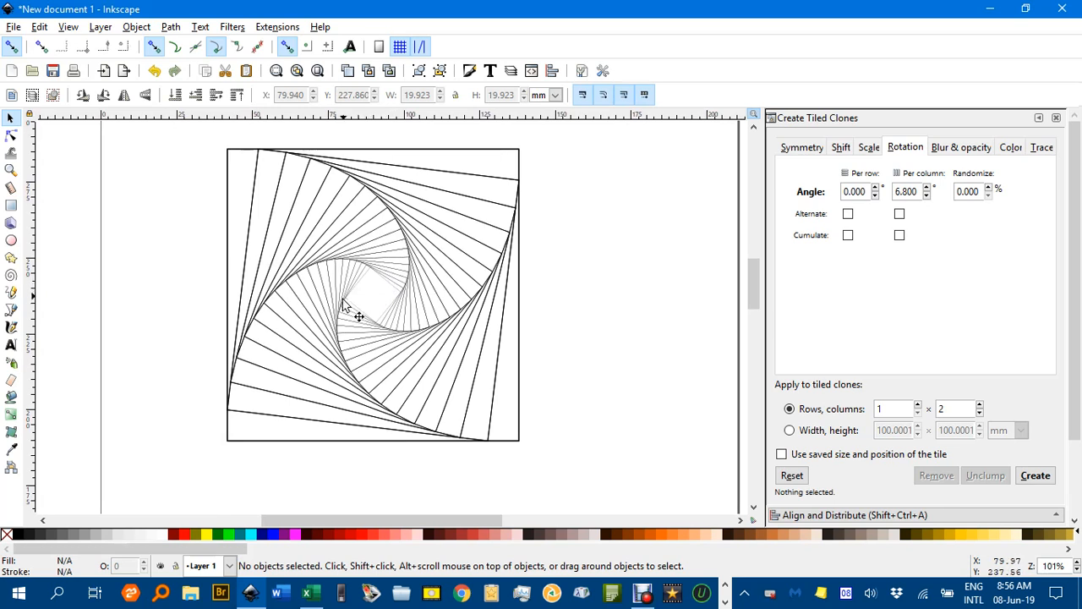
scroll(377, 289, up, 3)
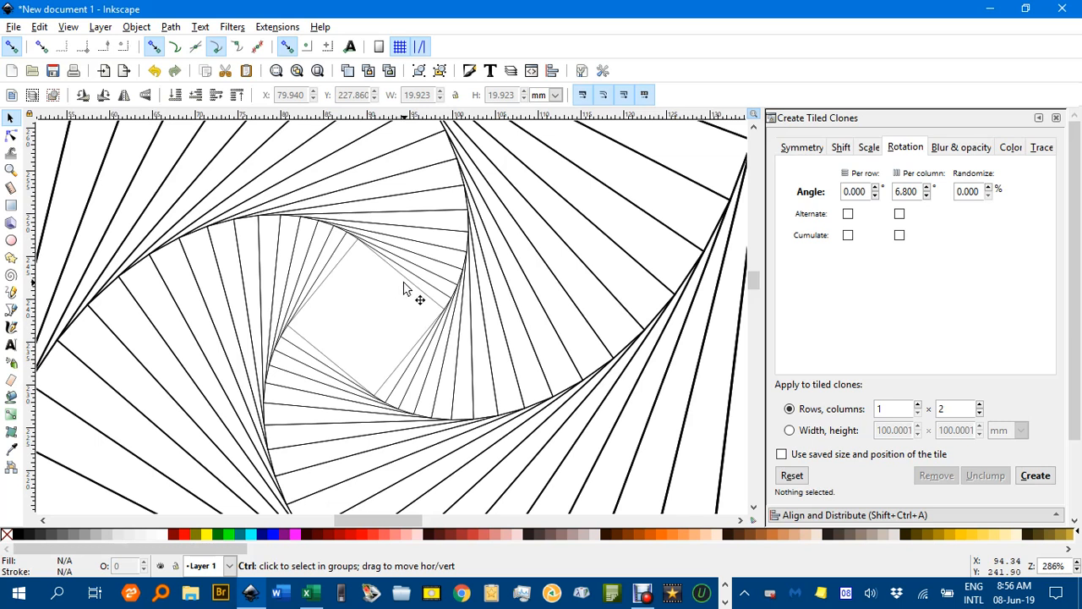
scroll(405, 288, down, 3)
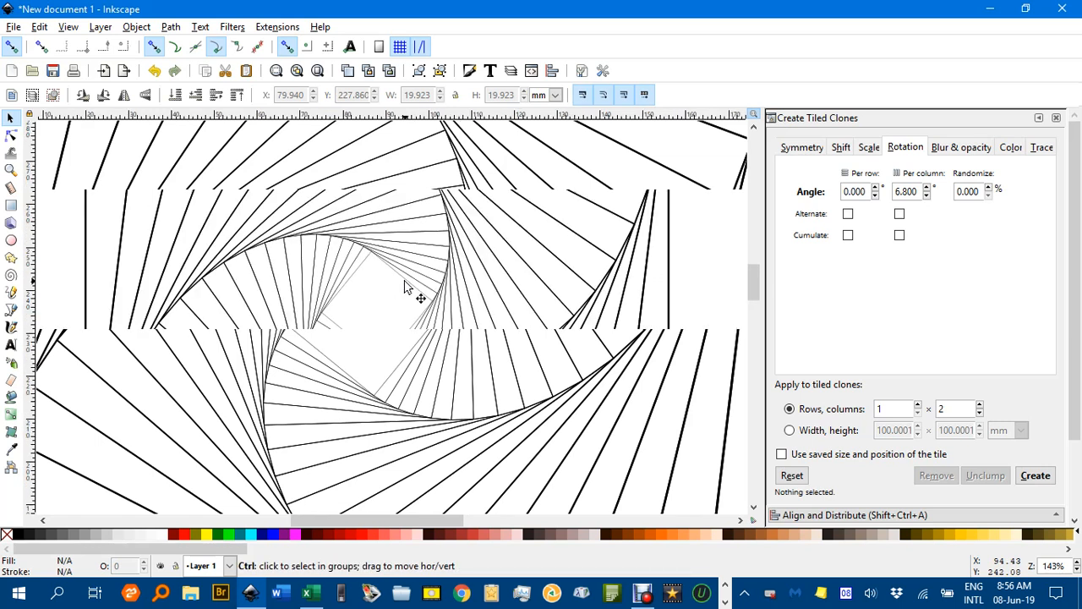
drag(209, 131, 607, 486)
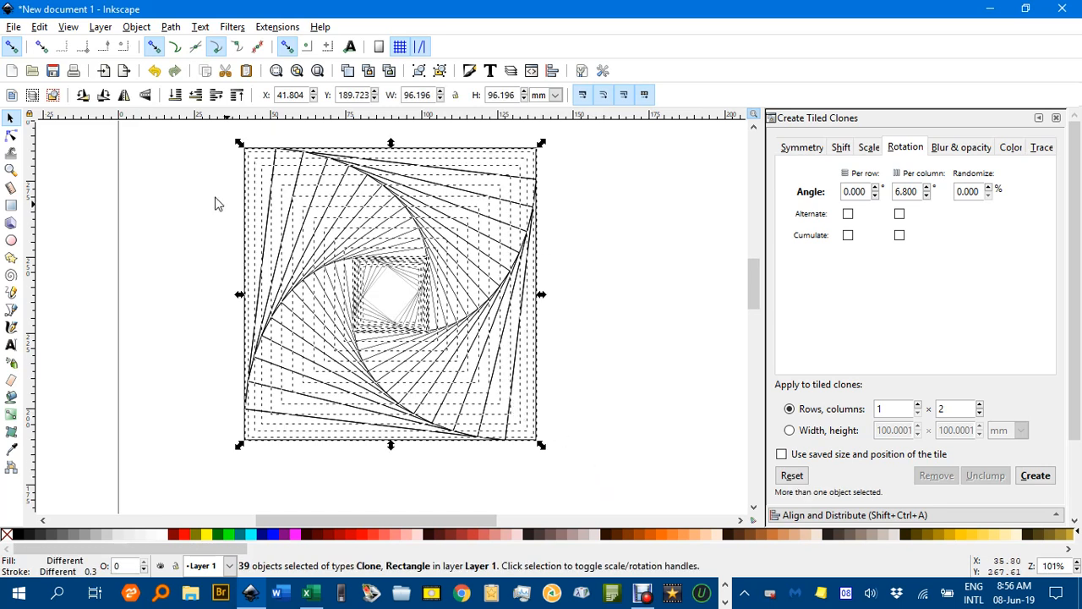
click(38, 27)
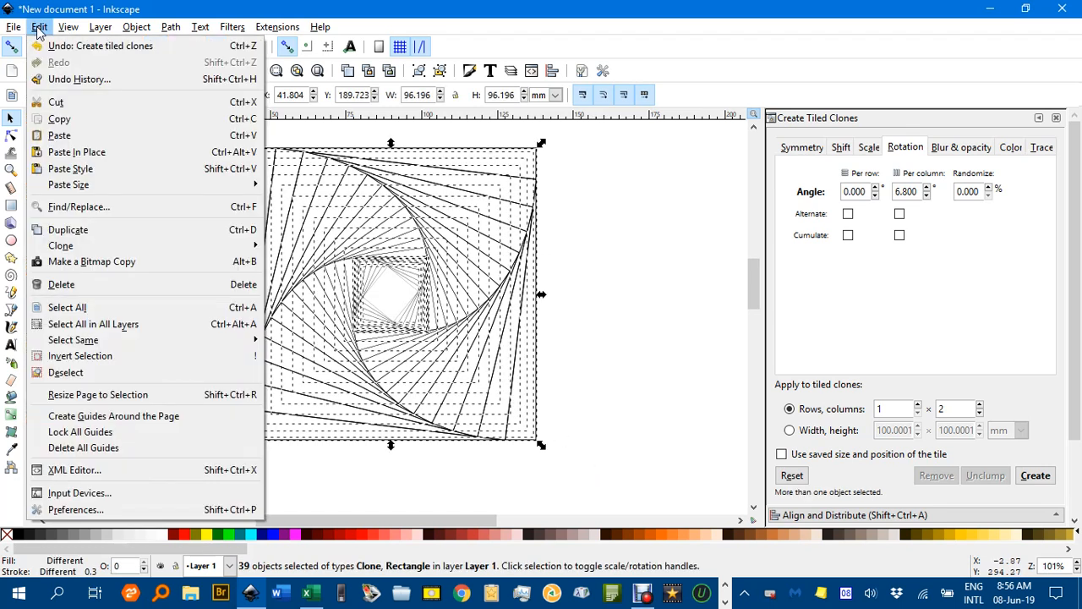
mouse_move(216, 252)
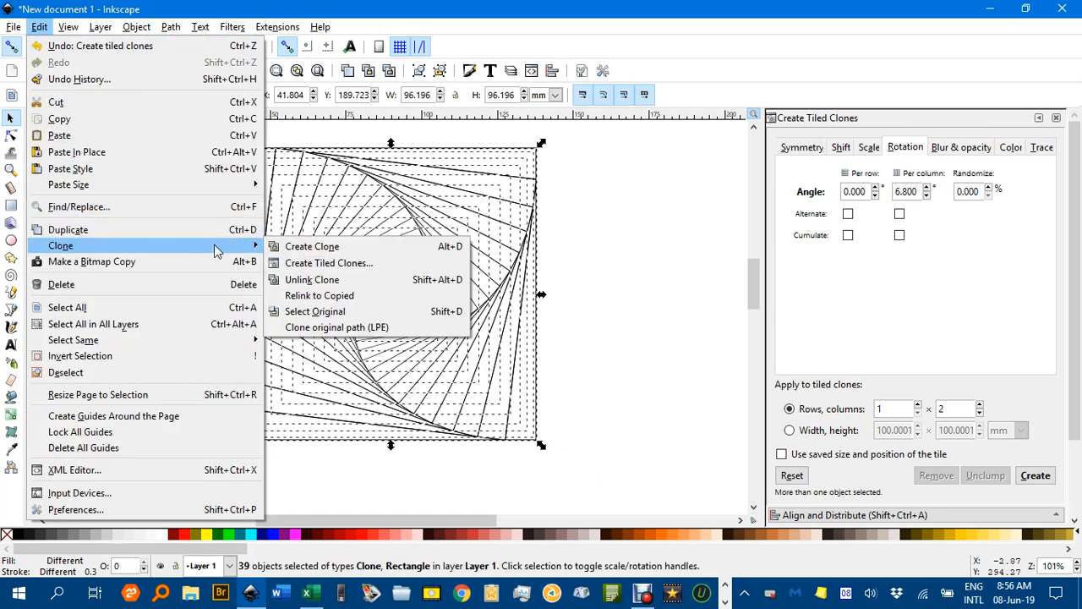
click(305, 280)
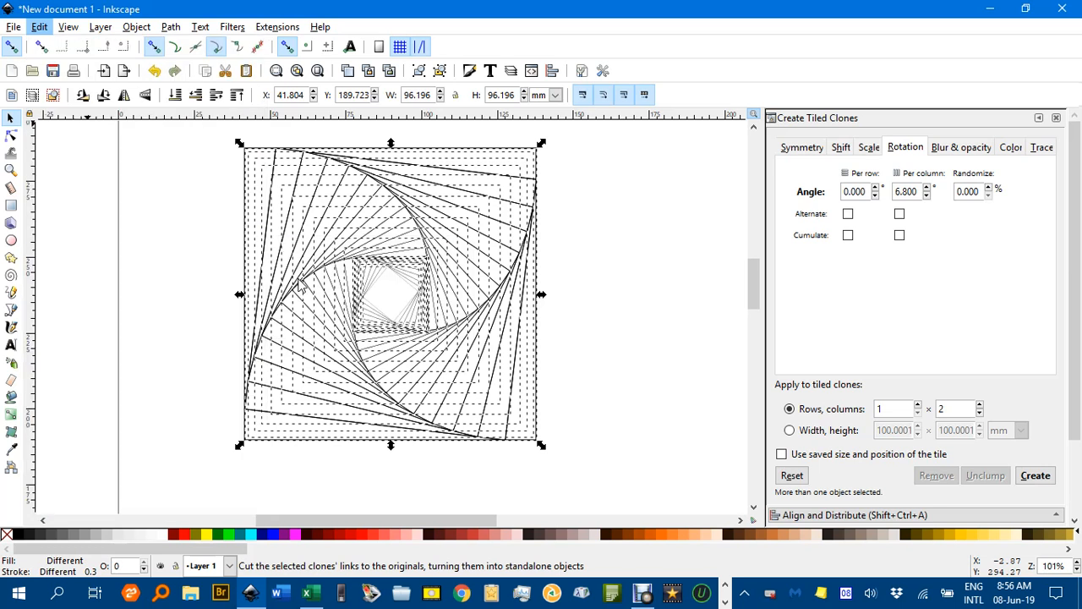
click(592, 277)
Place a copy of the spiral's innermost square on the empty page area beside the spiral's upper right
scroll(391, 286, up, 2)
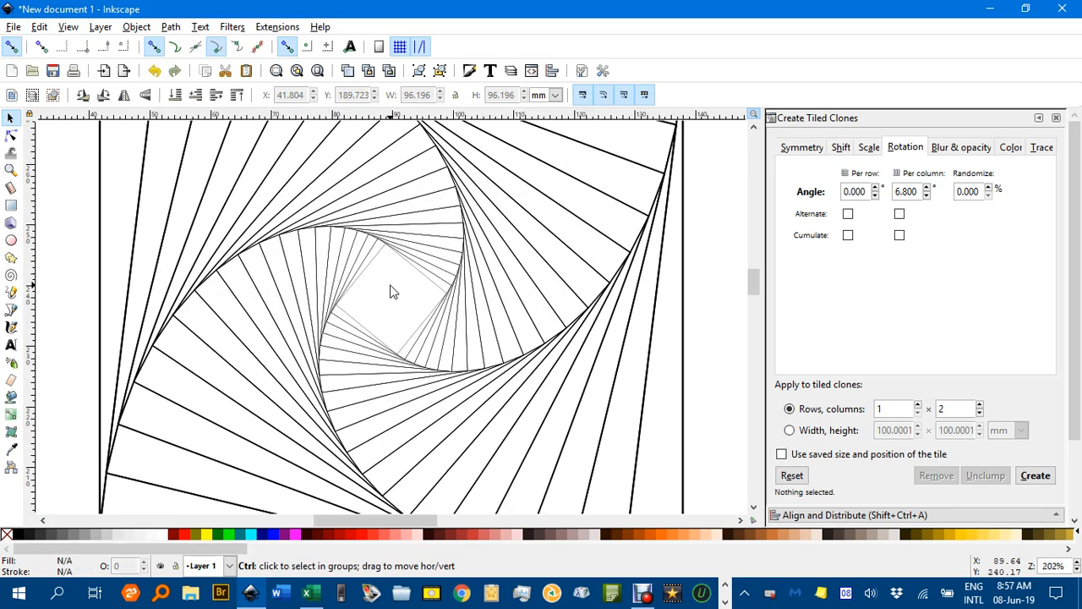
click(425, 285)
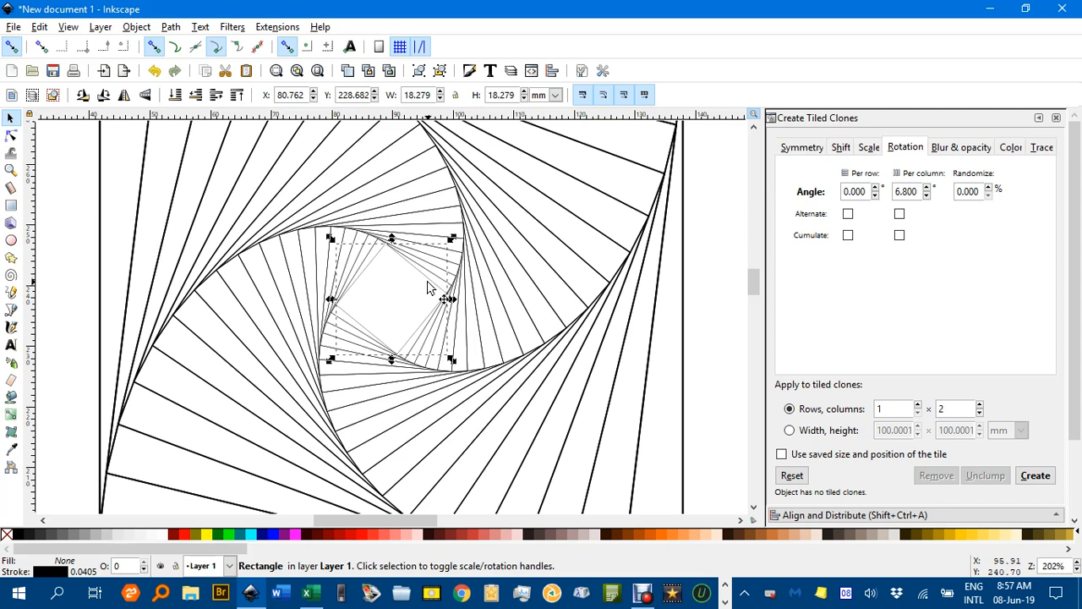
click(434, 285)
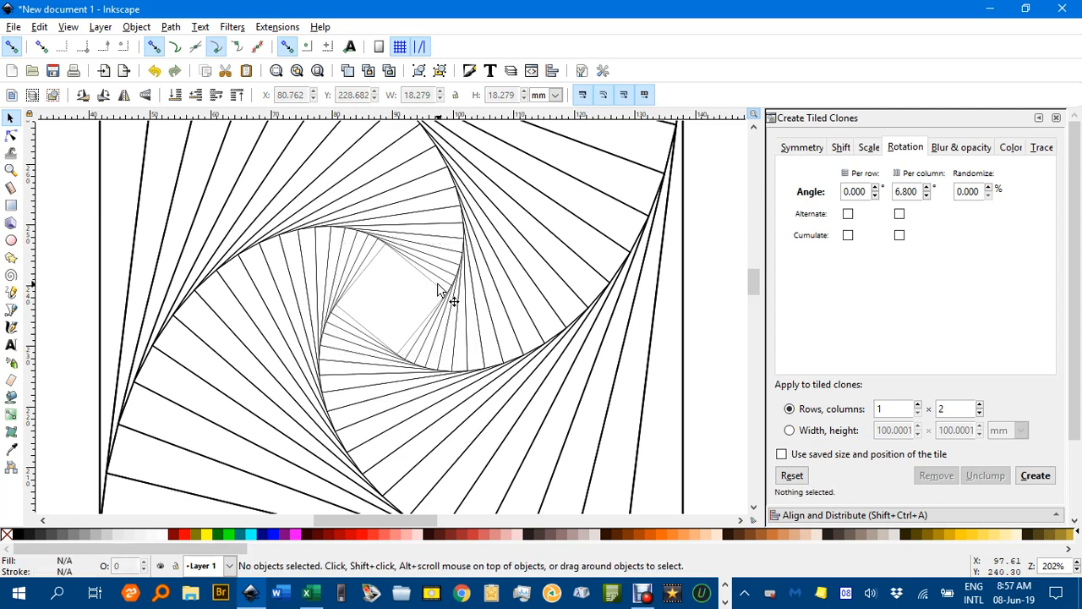
click(439, 290)
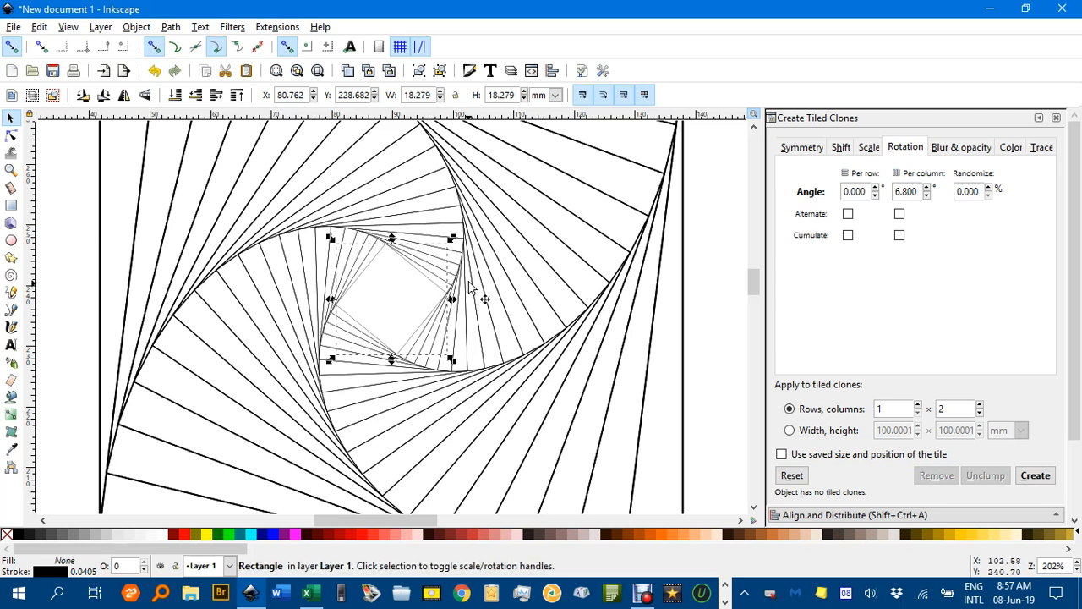
scroll(483, 299, right, 6)
click(548, 273)
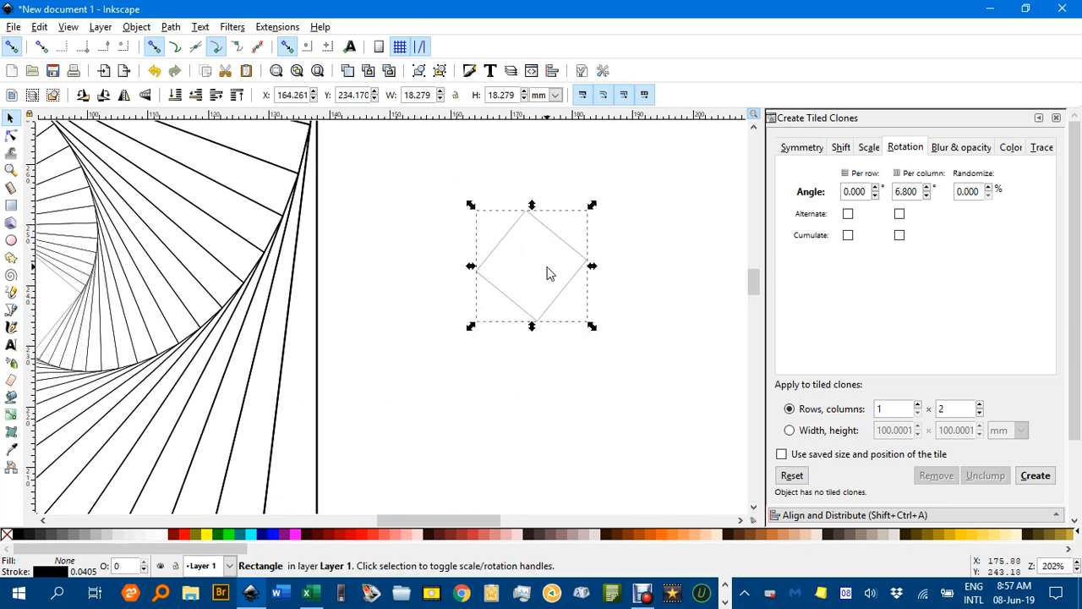
scroll(549, 273, down, 2)
drag(551, 265, 585, 178)
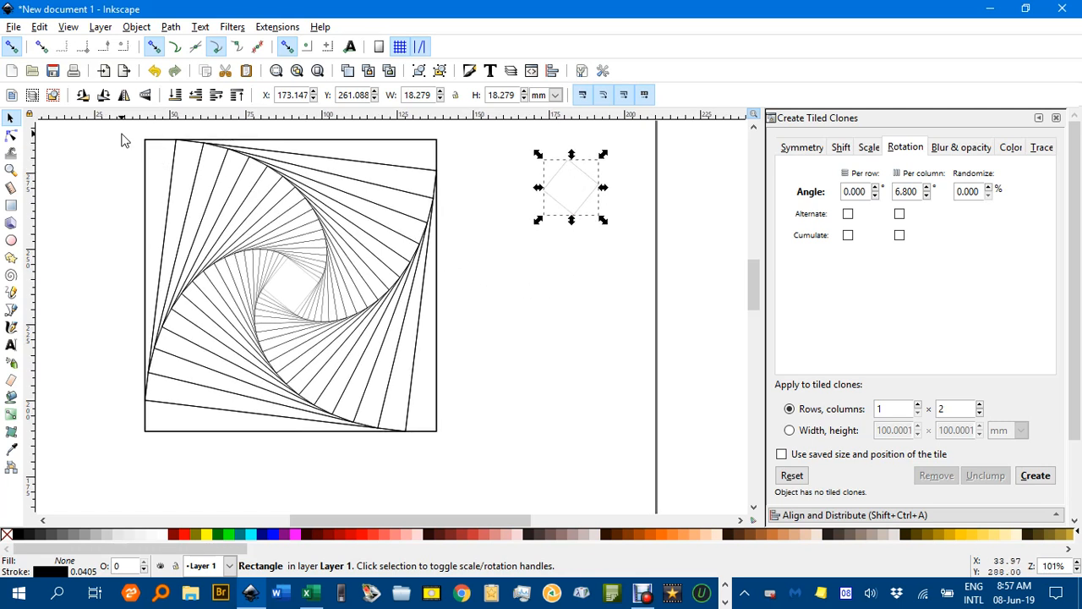
Group the spiral's squares and place a copy of the group, scaled to about 29 mm, beneath the separate small square
mouse_move(120, 131)
mouse_down()
mouse_move(244, 144)
mouse_move(435, 242)
mouse_move(483, 459)
mouse_up()
key(ctrl+g)
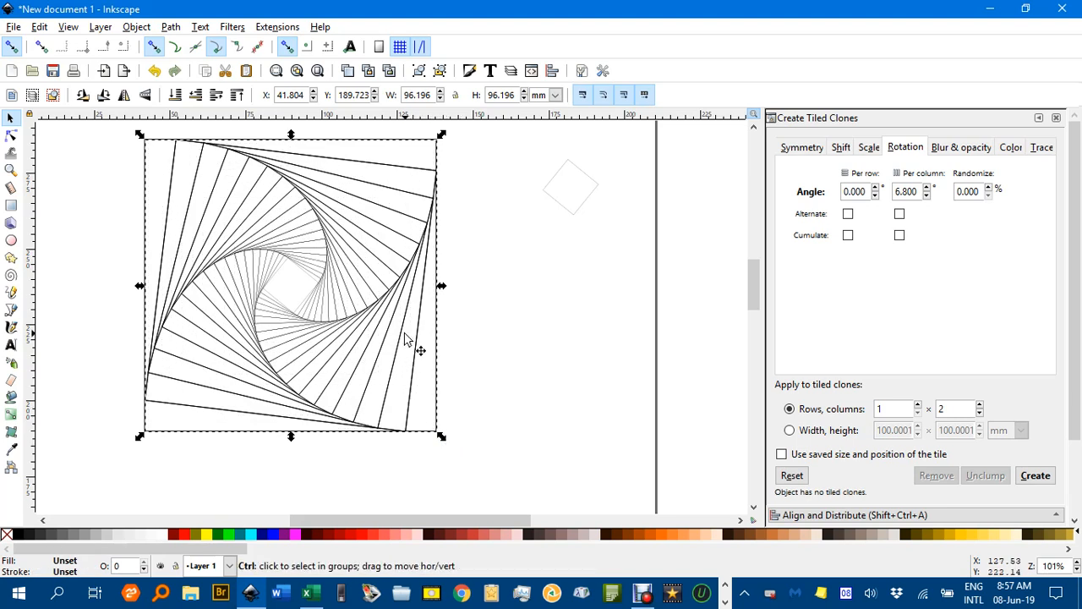
drag(441, 136, 578, 273)
ctrl+scroll(577, 274, up, 1)
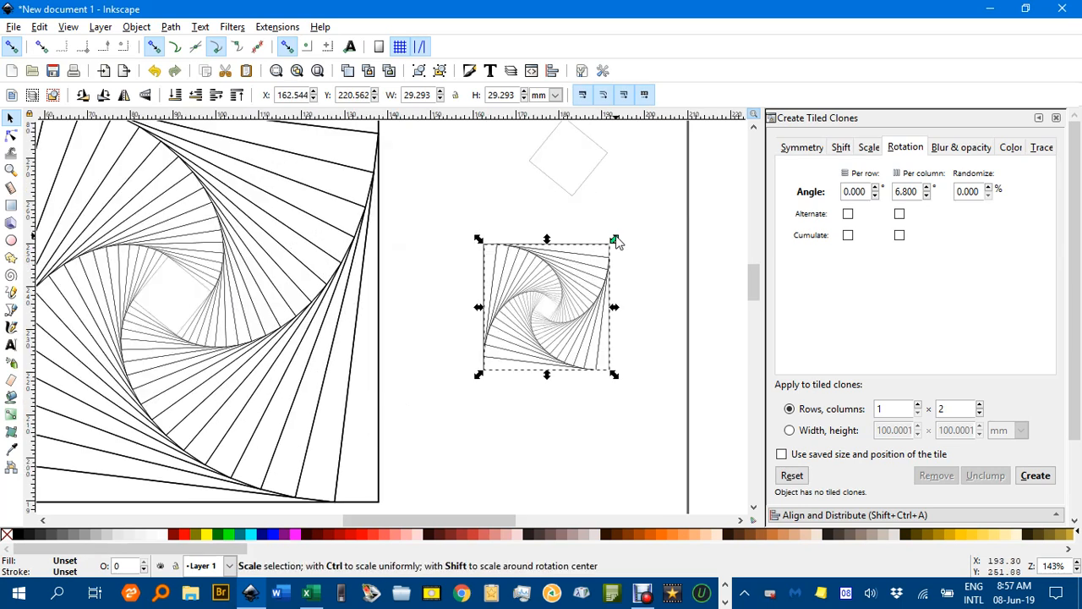
Select the small spiral copy and scale it down to about 12 mm wide
click(552, 283)
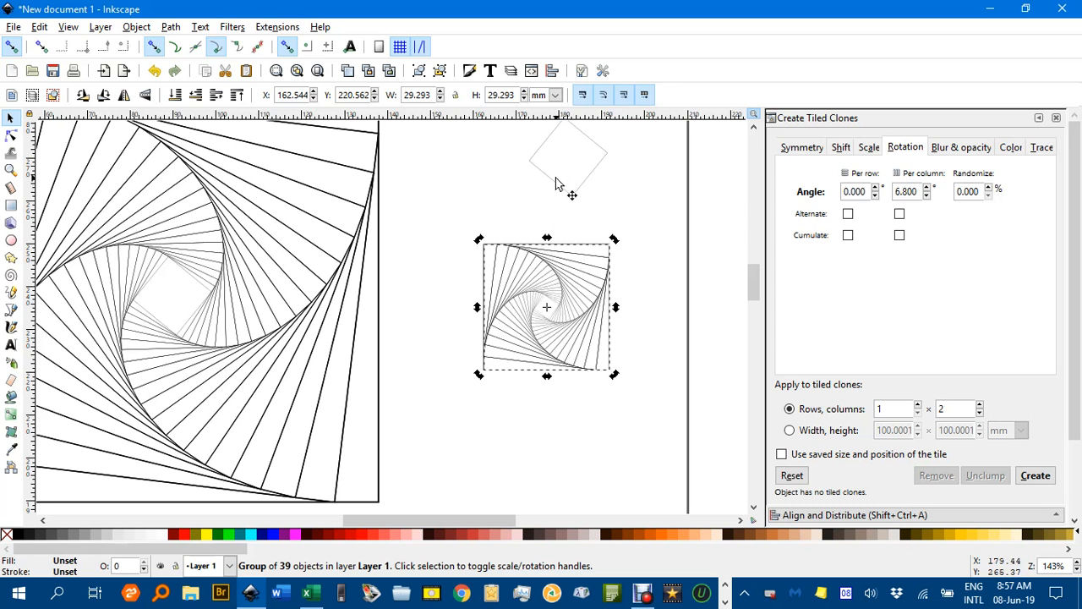
click(605, 254)
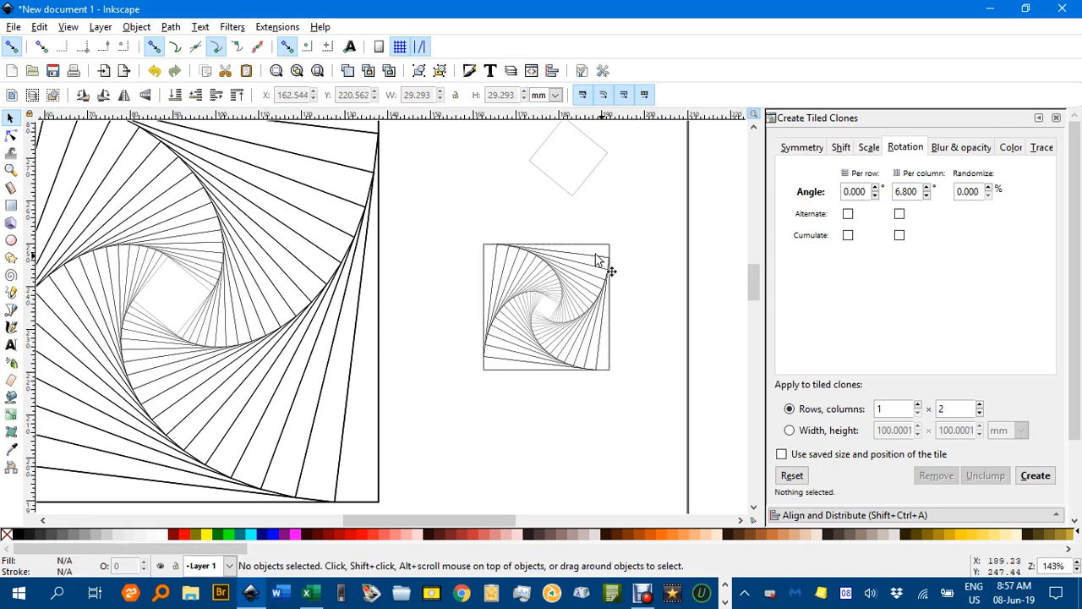
click(609, 256)
drag(614, 239, 522, 314)
Move the small spiral so its lower-left corner snaps to the left corner of the separate tilted square
drag(497, 385, 551, 241)
scroll(545, 222, up, 4)
drag(477, 279, 282, 164)
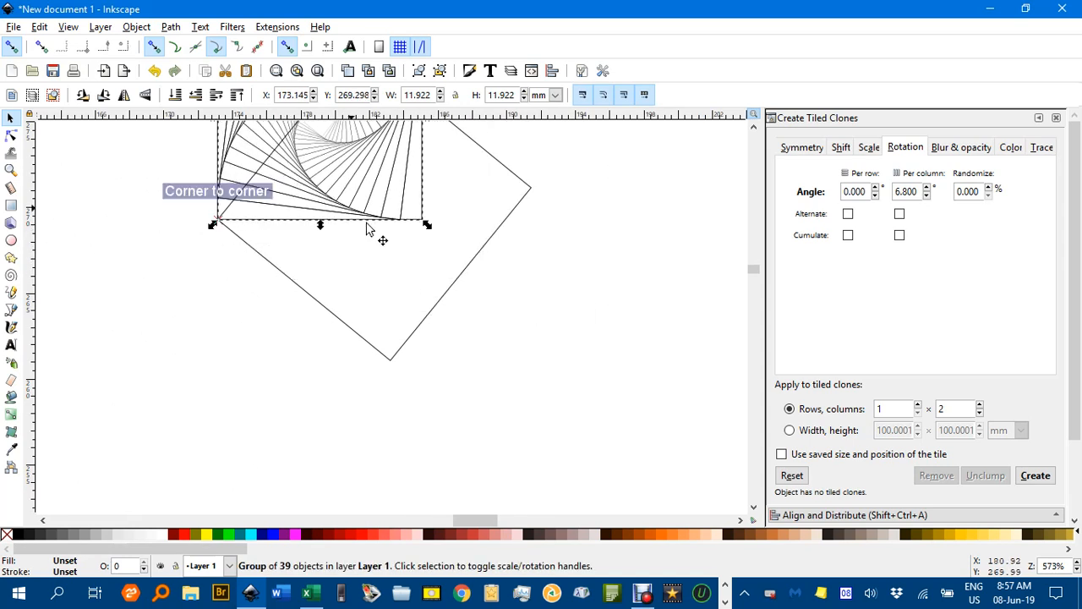
drag(432, 300, 556, 357)
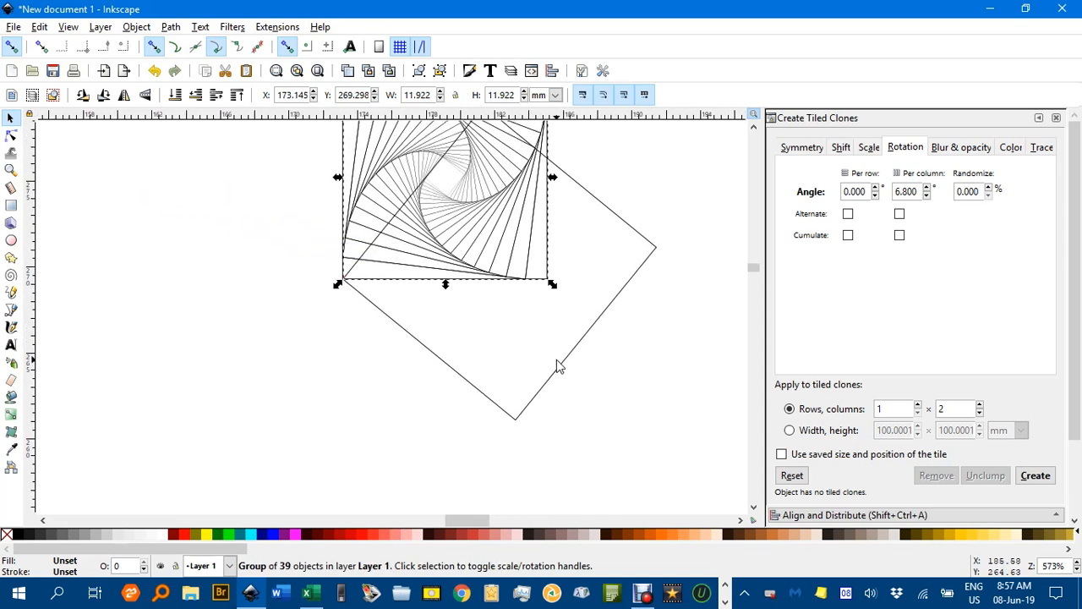
Rotate the small spiral about its lower-left corner until its lower edge snaps onto the tilted square's edge, with path snapping enabled
click(536, 282)
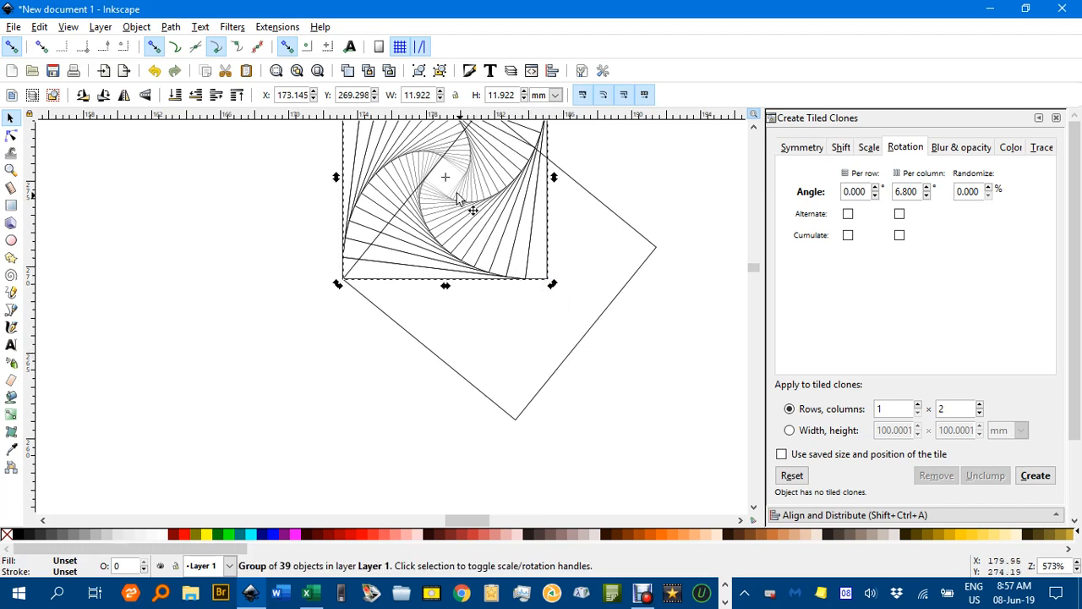
drag(446, 179, 343, 279)
drag(556, 283, 542, 414)
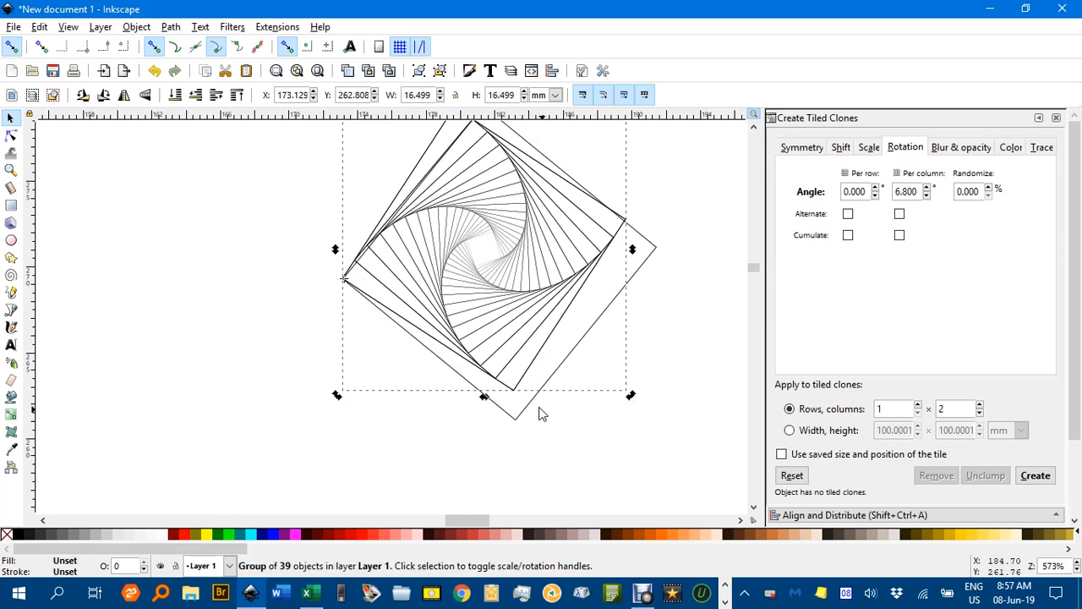
click(175, 48)
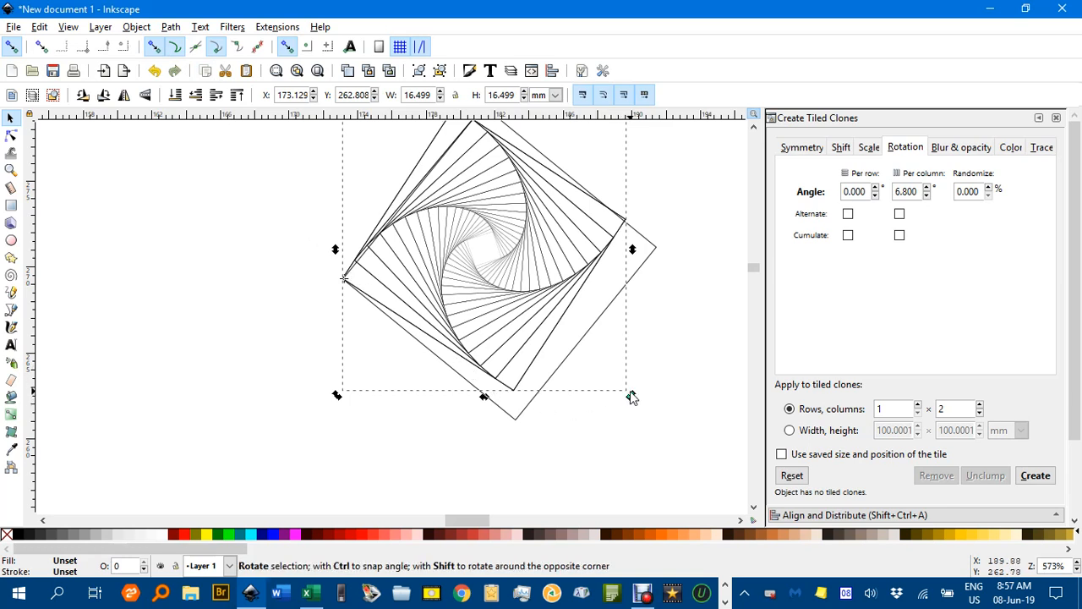
drag(631, 395, 623, 423)
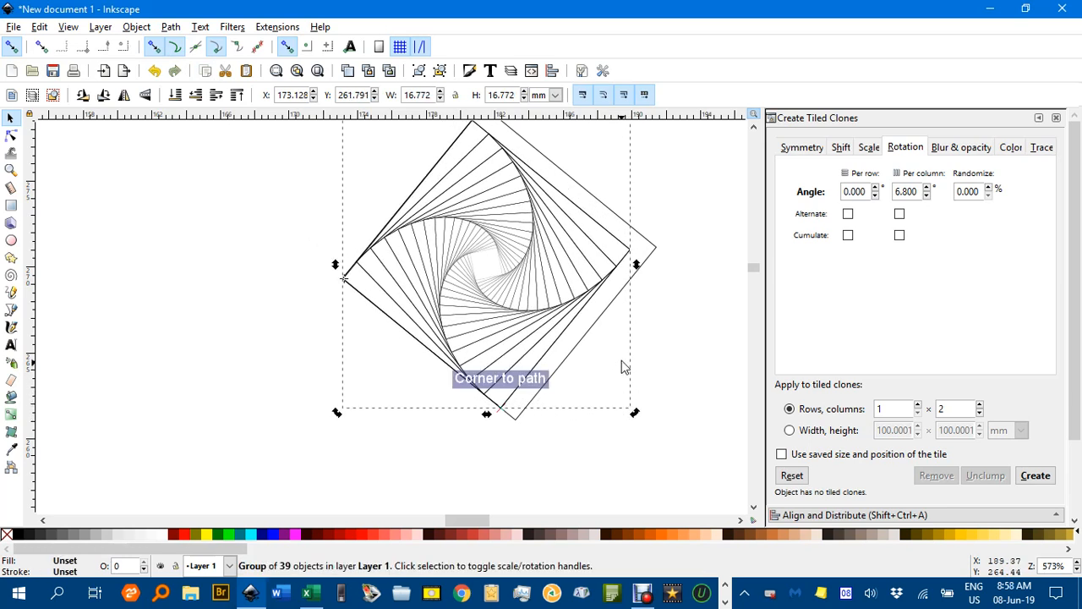
Move the rotated small spiral off the tilted square onto the empty area between that square and the large spiral
ctrl+scroll(643, 319, down, 2)
drag(607, 297, 420, 365)
drag(531, 326, 559, 298)
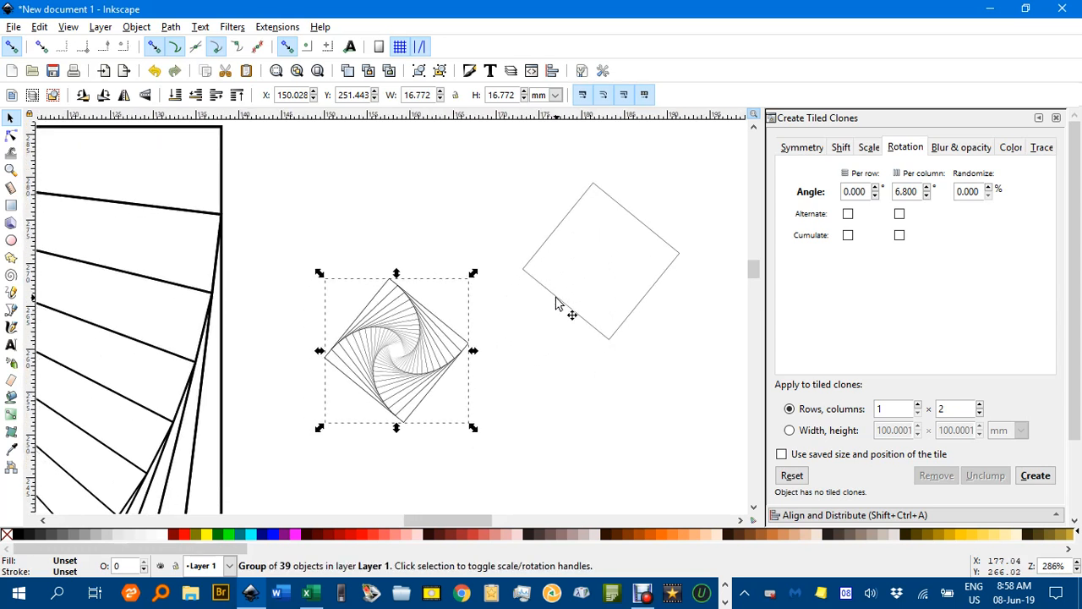
Match the small spiral's size to the tilted square by copying the square and applying Paste Size to the spiral
click(556, 303)
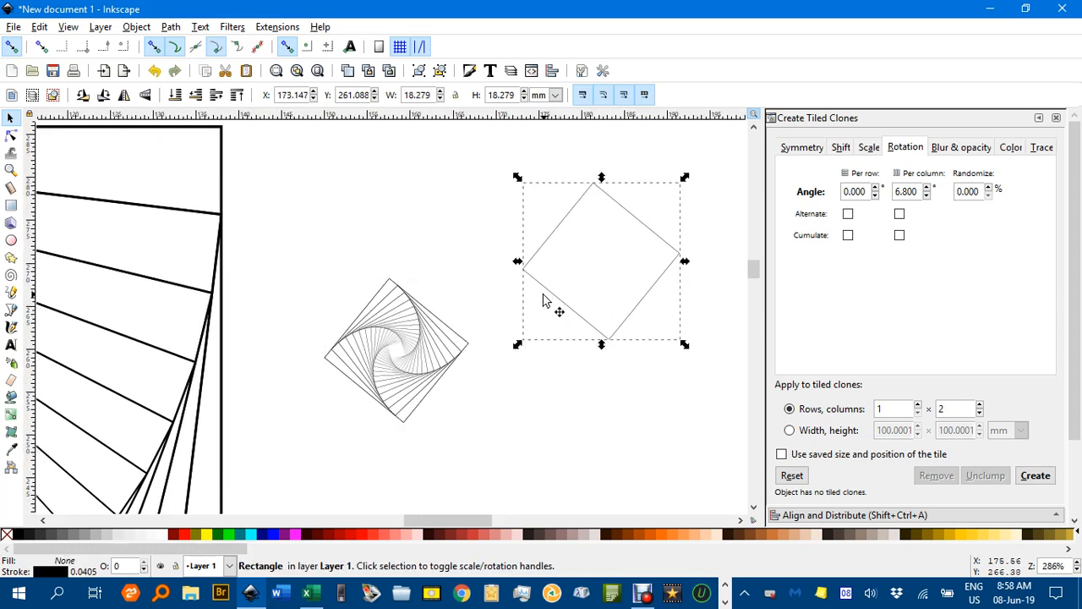
click(429, 321)
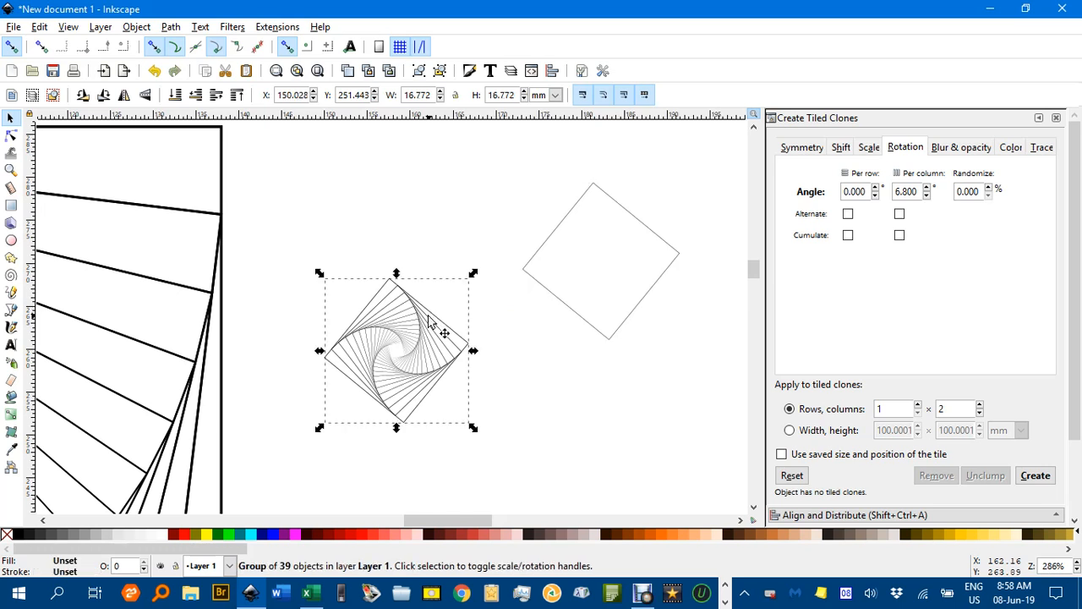
click(40, 27)
mouse_move(119, 184)
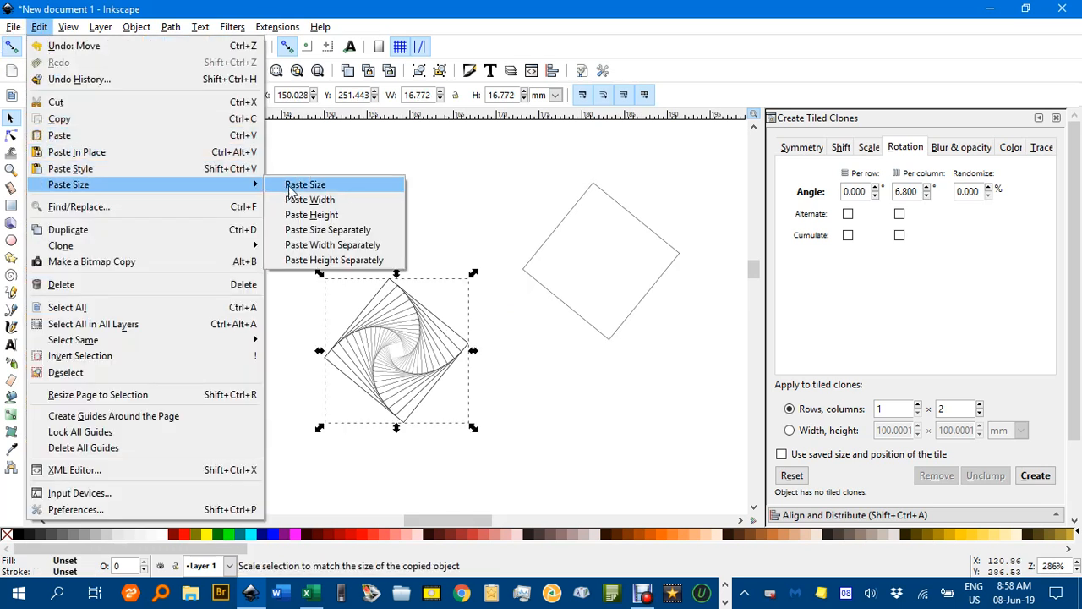
click(291, 186)
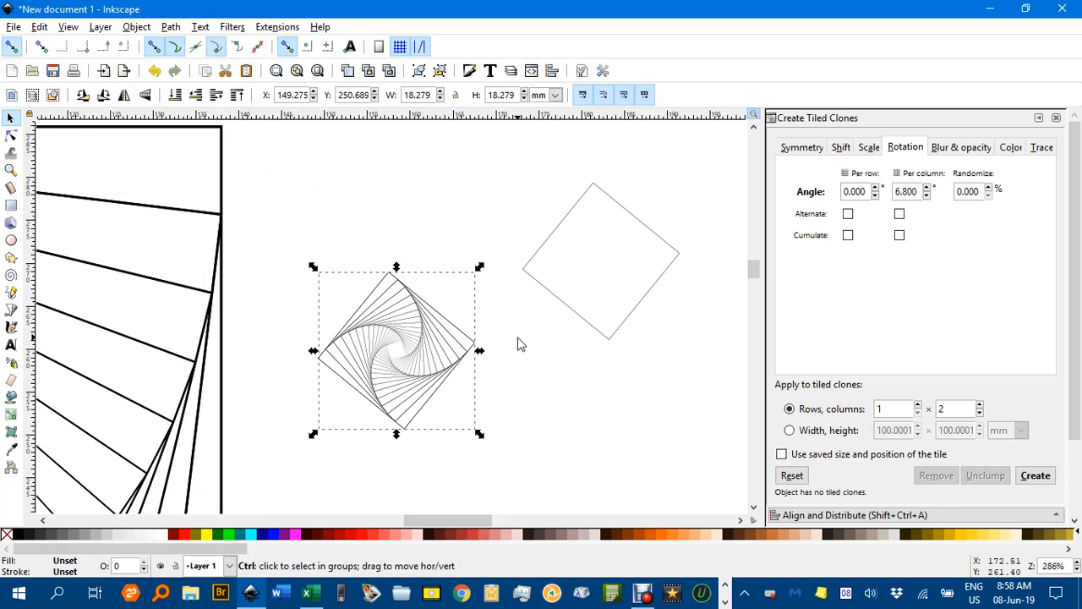
Move the small spiral into the large spiral's innermost square, snapping corner to corner, and deselect it
ctrl+scroll(522, 342, down, 3)
ctrl+scroll(625, 252, up, 3)
drag(591, 245, 131, 404)
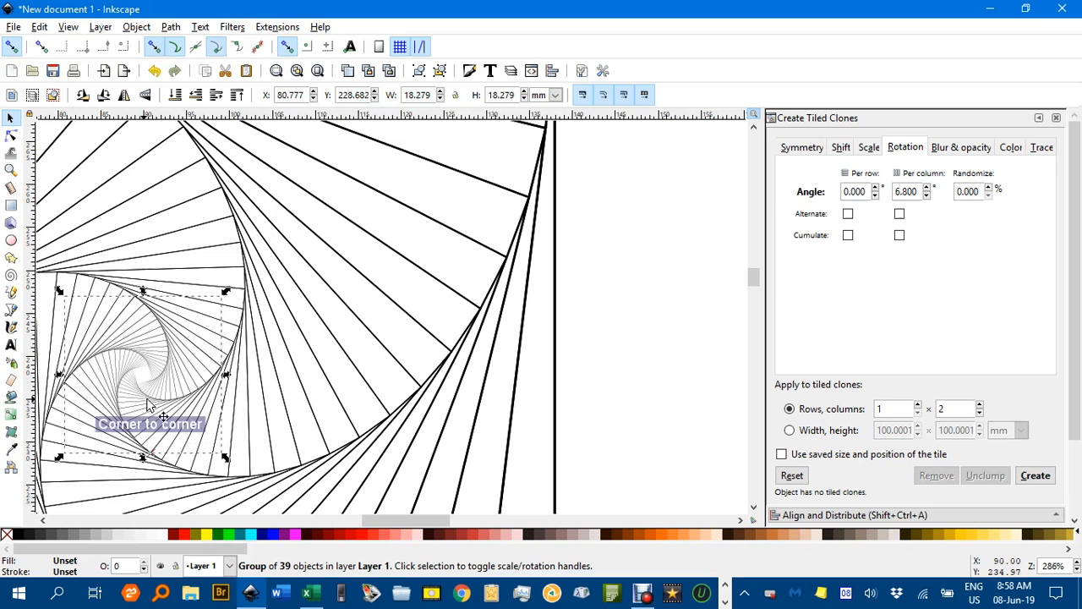
click(615, 390)
Examine how the small spiral continues the large one, both close up at the centre and as a whole
scroll(616, 390, down, 4)
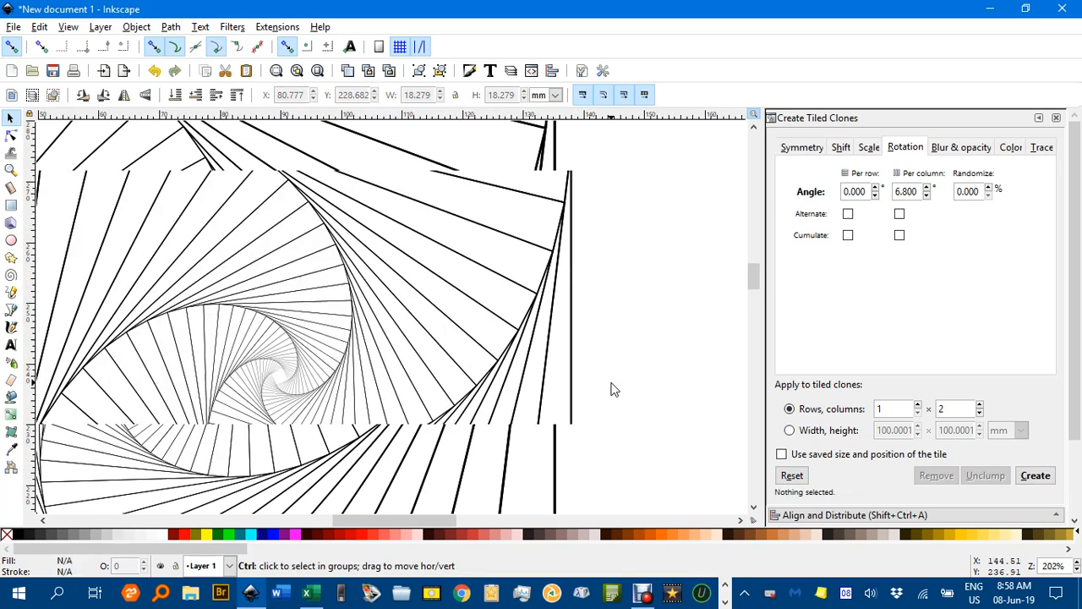
scroll(583, 338, up, 2)
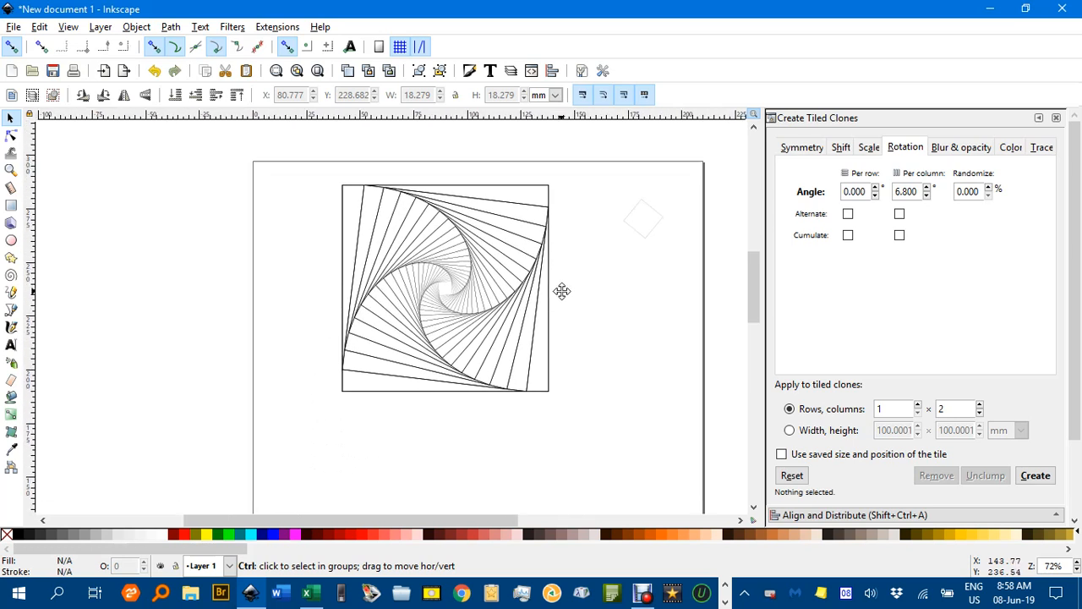
scroll(461, 297, up, 1)
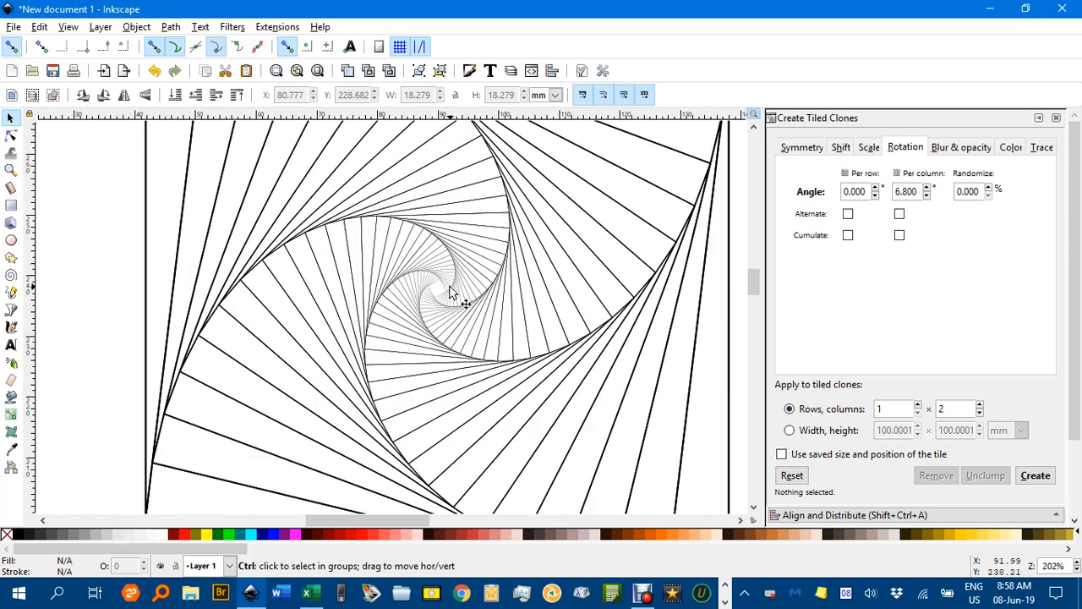
scroll(451, 293, down, 2)
scroll(457, 291, up, 1)
scroll(454, 290, down, 2)
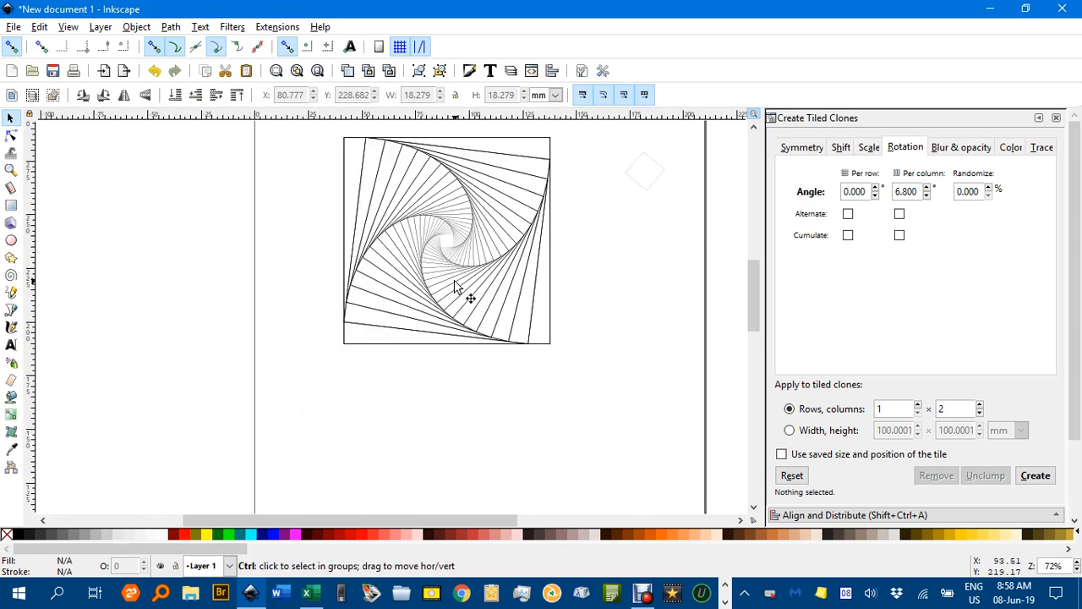
scroll(406, 288, up, 2)
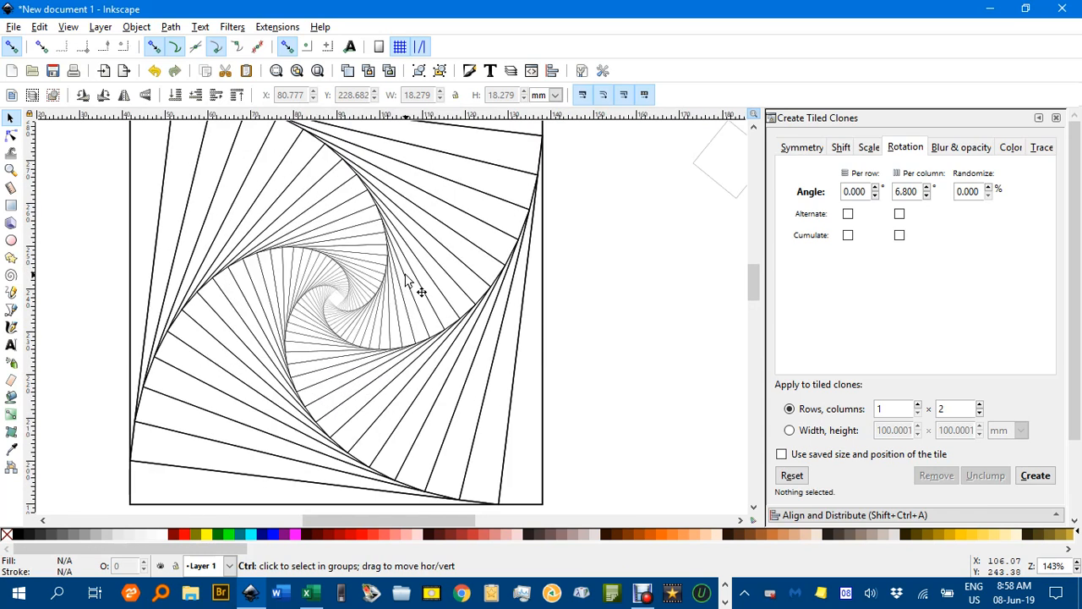
scroll(405, 275, down, 1)
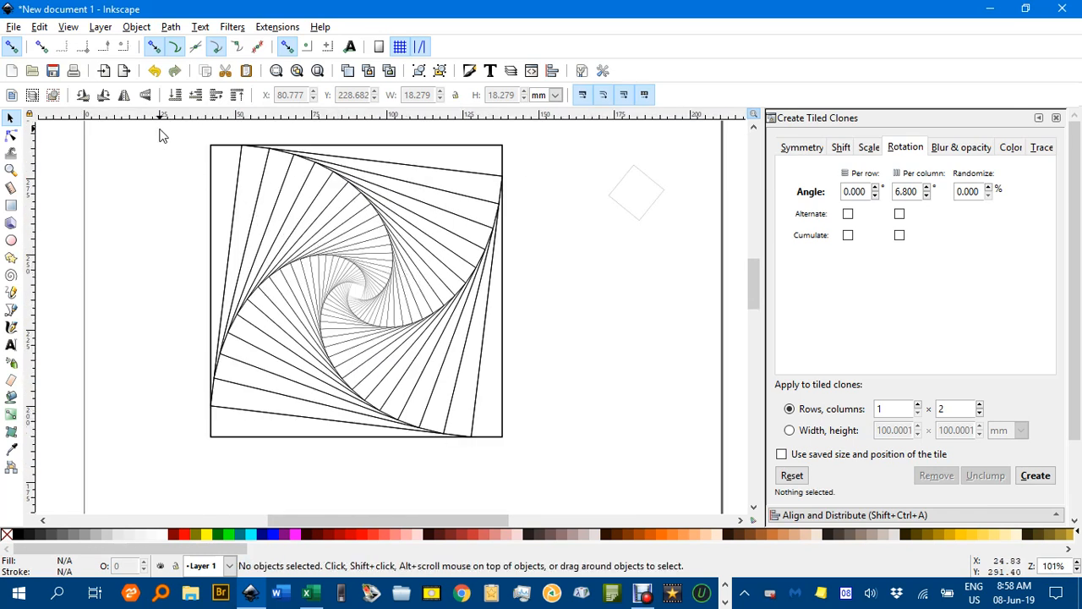
Ungroup the two nested spirals and give all their squares a uniform stroke width of 0.2 mm
drag(161, 129, 576, 474)
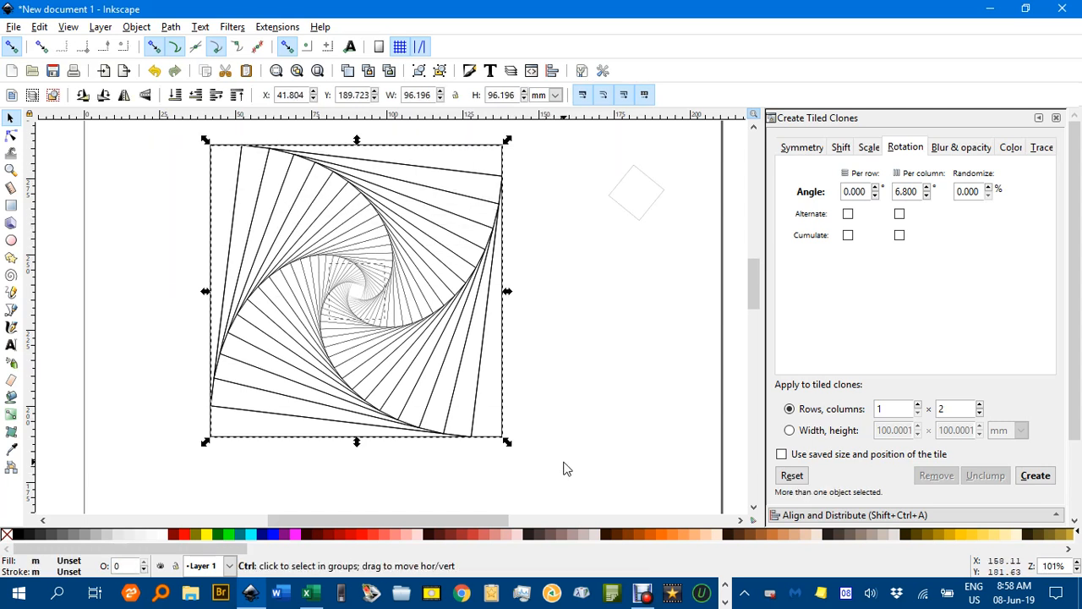
key(ctrl+shift+g)
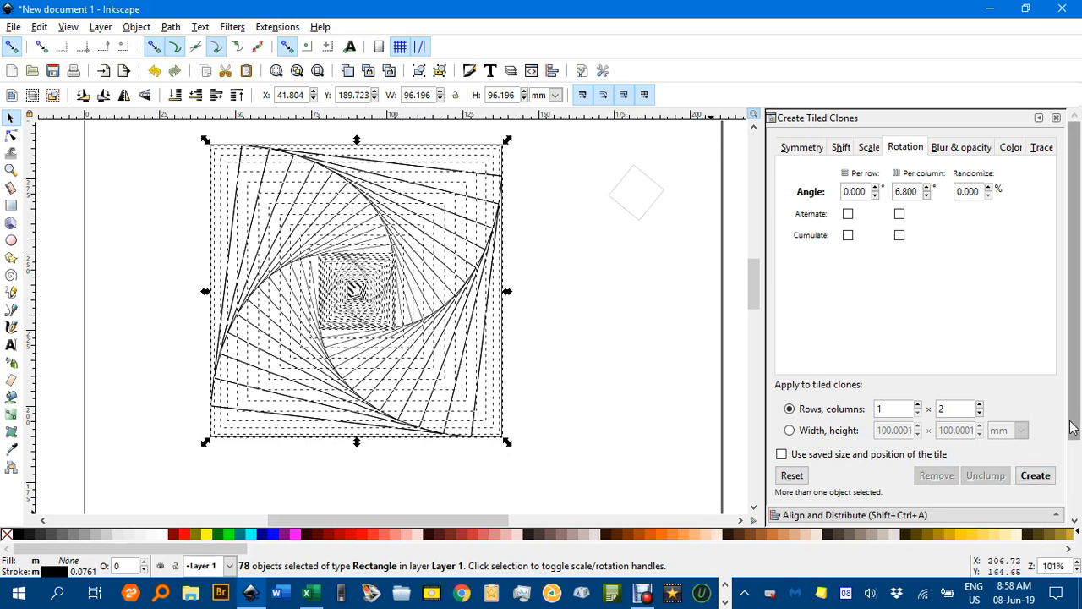
drag(1073, 428, 1073, 507)
click(898, 474)
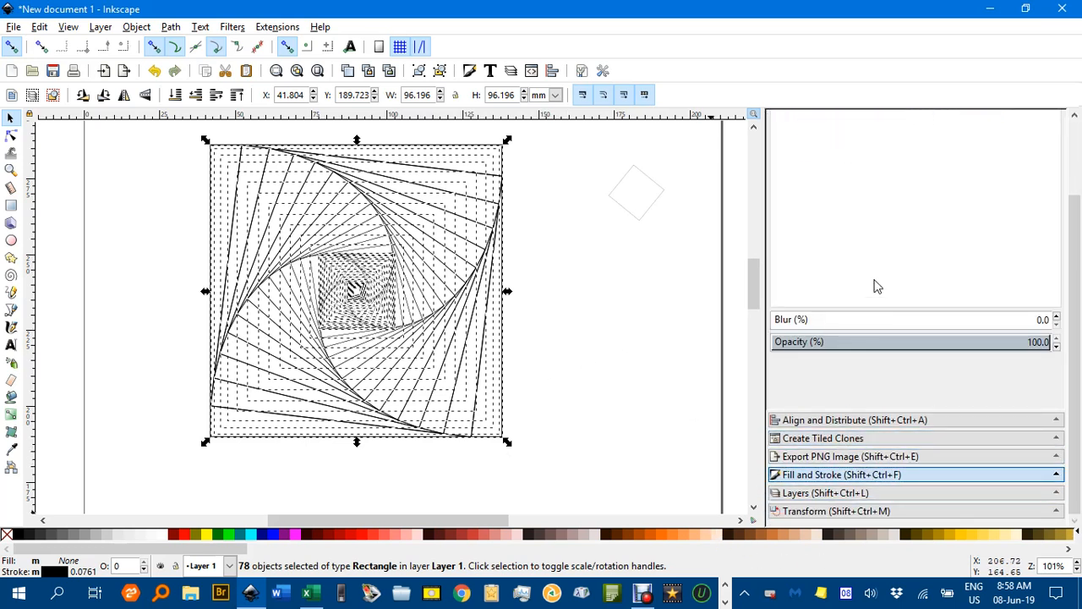
click(905, 144)
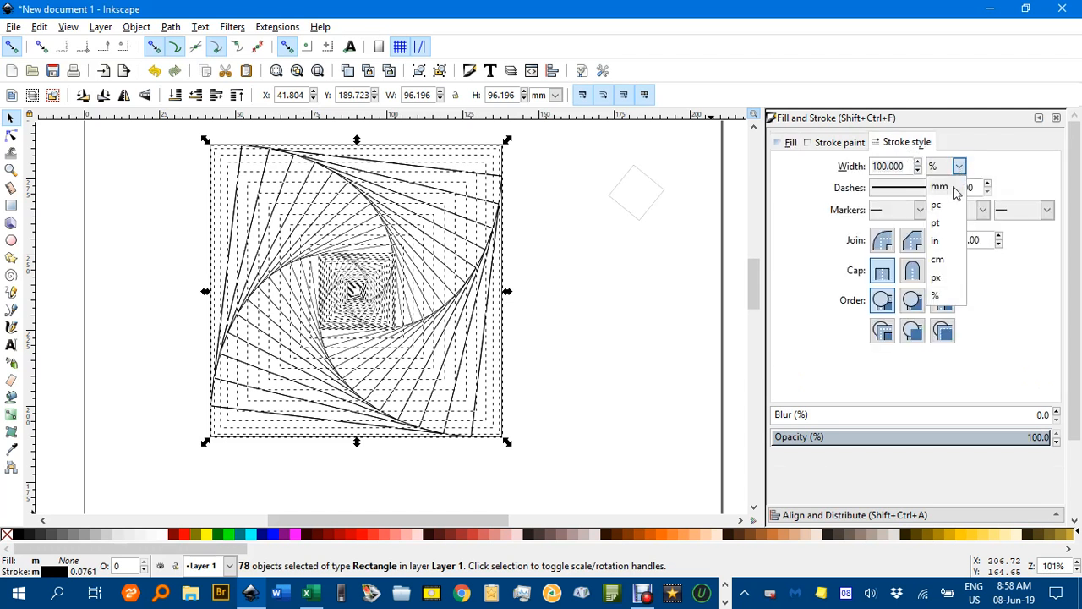
click(941, 186)
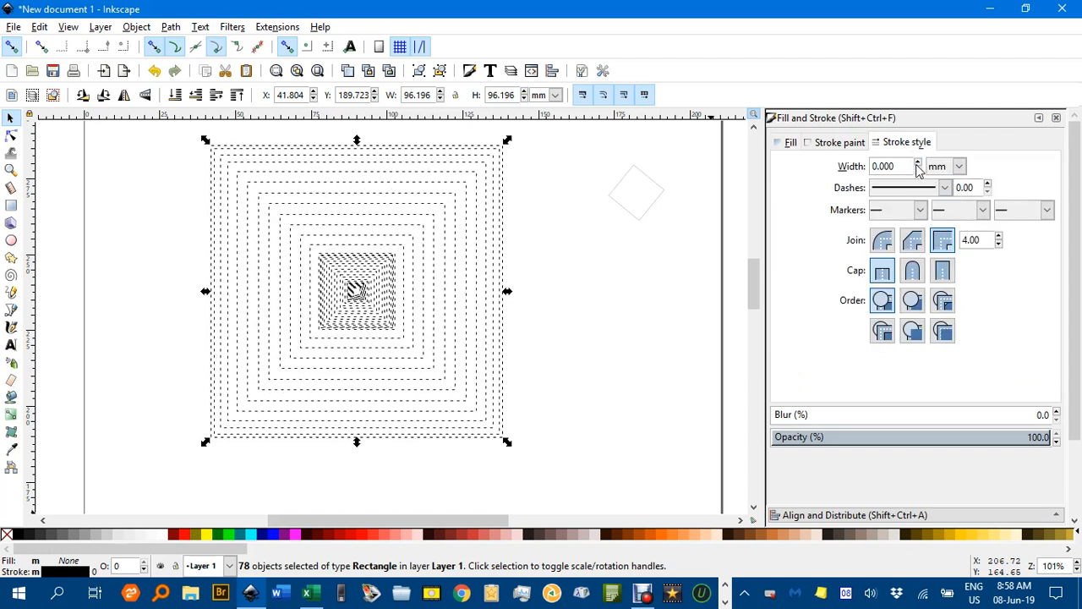
click(919, 164)
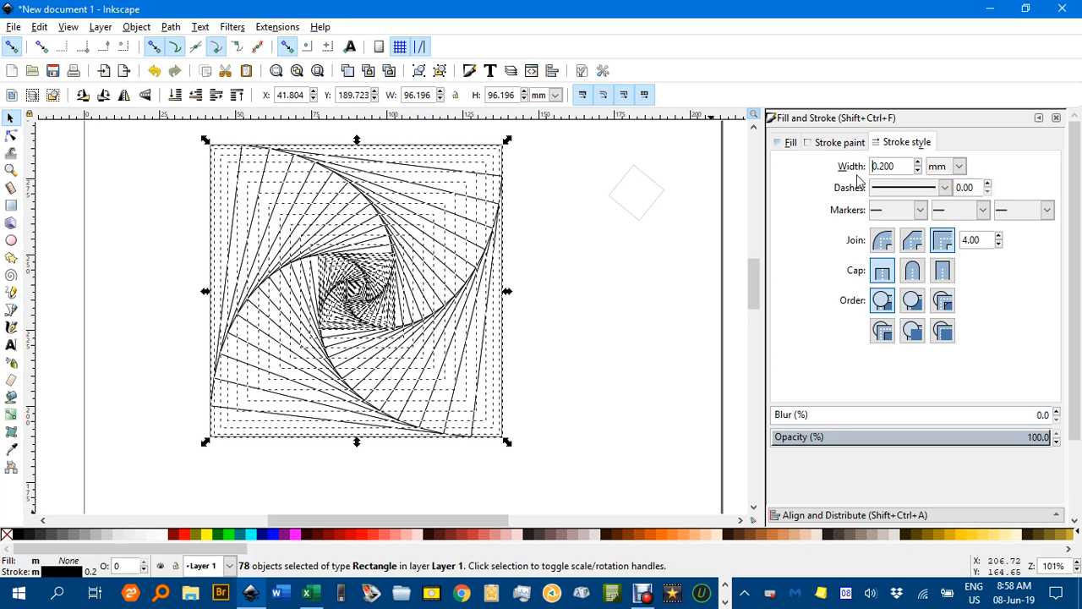
click(654, 200)
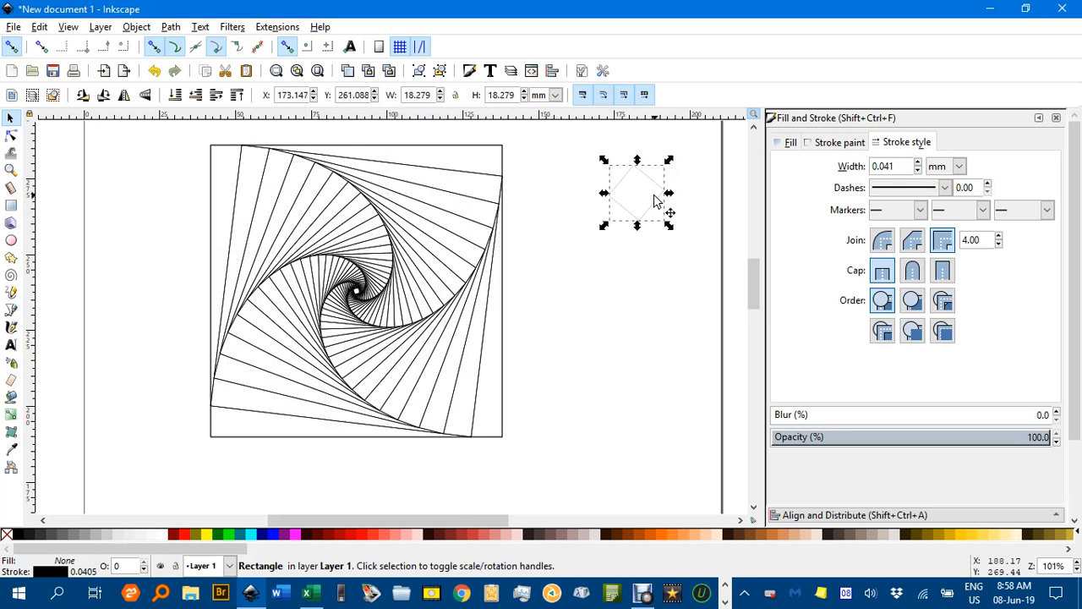
click(640, 269)
Select all squares of the nested spiral, leaving out the separate tilted square, and group them
scroll(474, 264, down, 1)
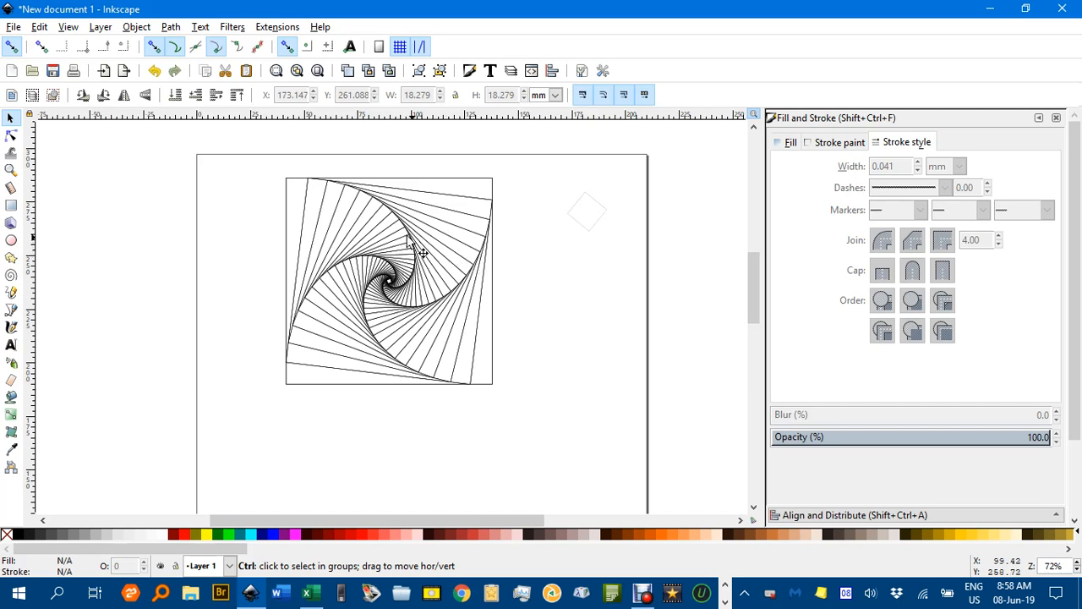
mouse_move(250, 159)
mouse_down()
mouse_move(390, 188)
mouse_move(578, 450)
mouse_move(575, 434)
mouse_up()
key(ctrl+g)
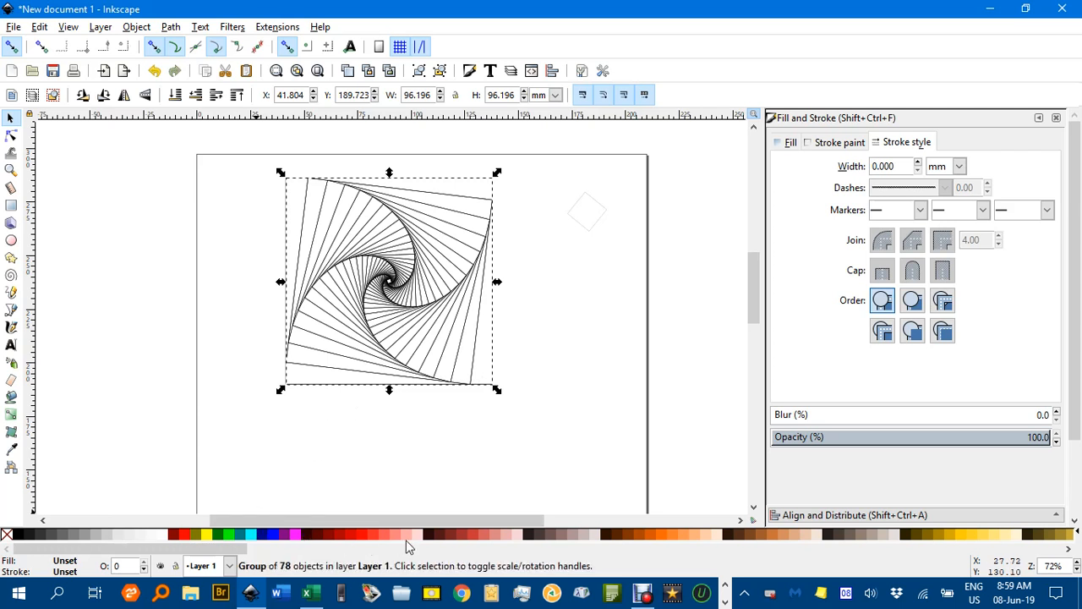
click(273, 537)
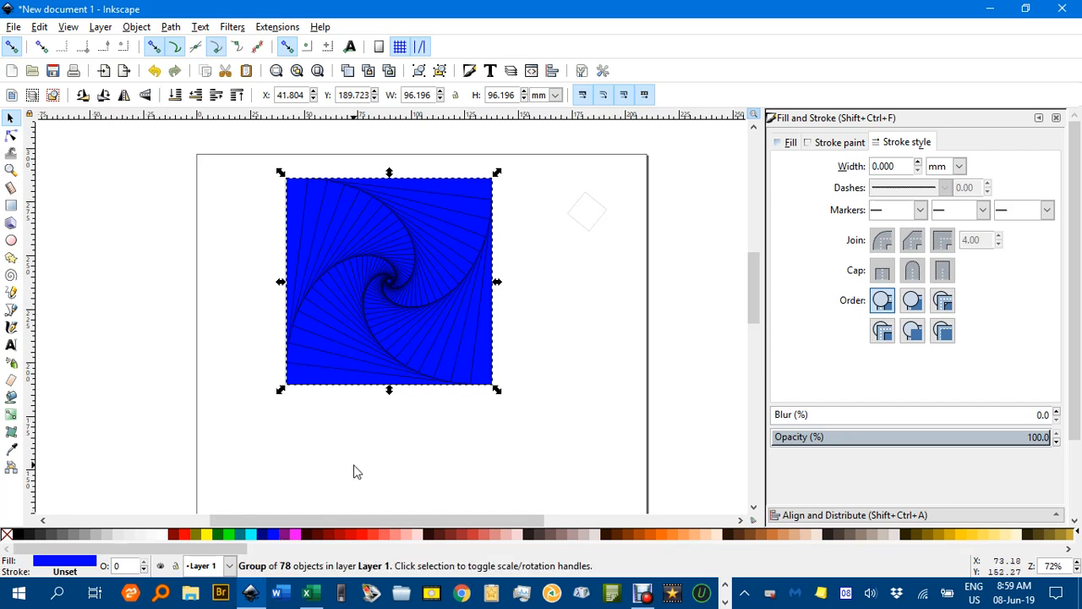
key(ctrl+z)
click(335, 396)
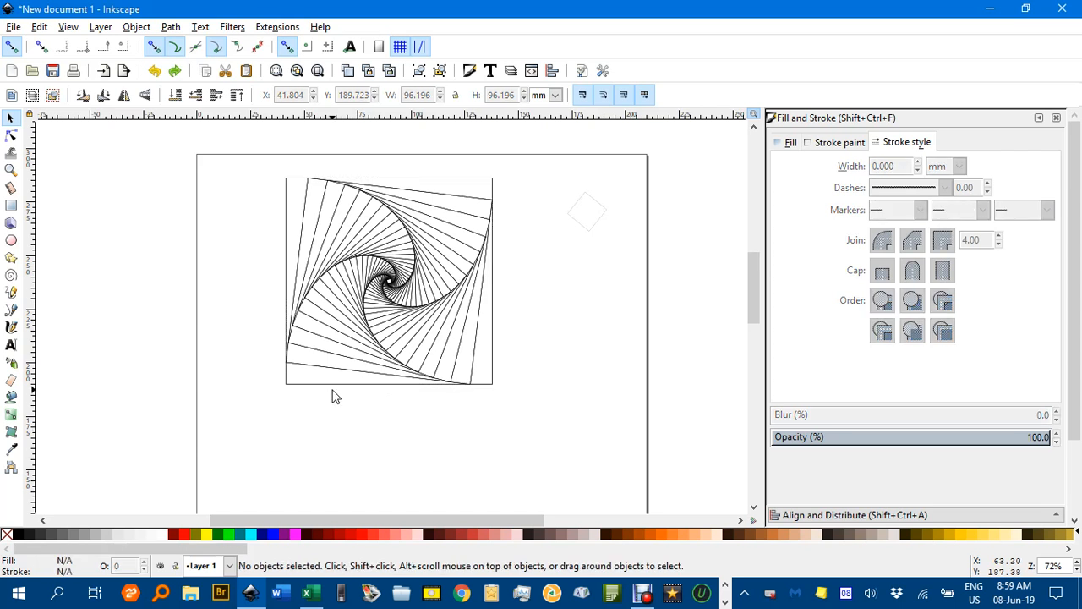
Fill only the outermost square inside the group with blue, lightened to an HSL lightness of 186
ctrl+click(329, 391)
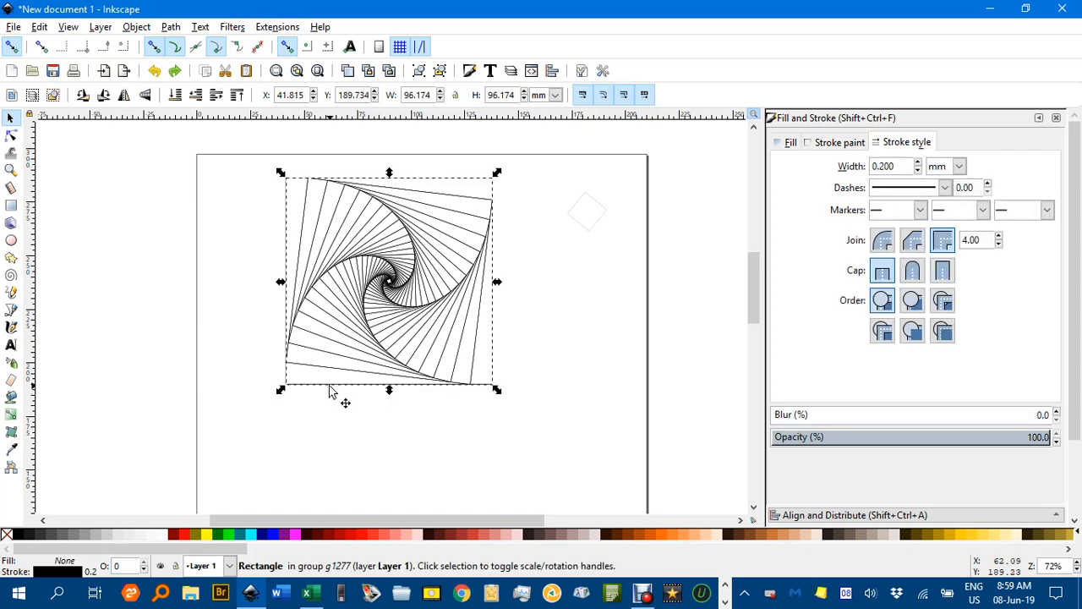
click(274, 534)
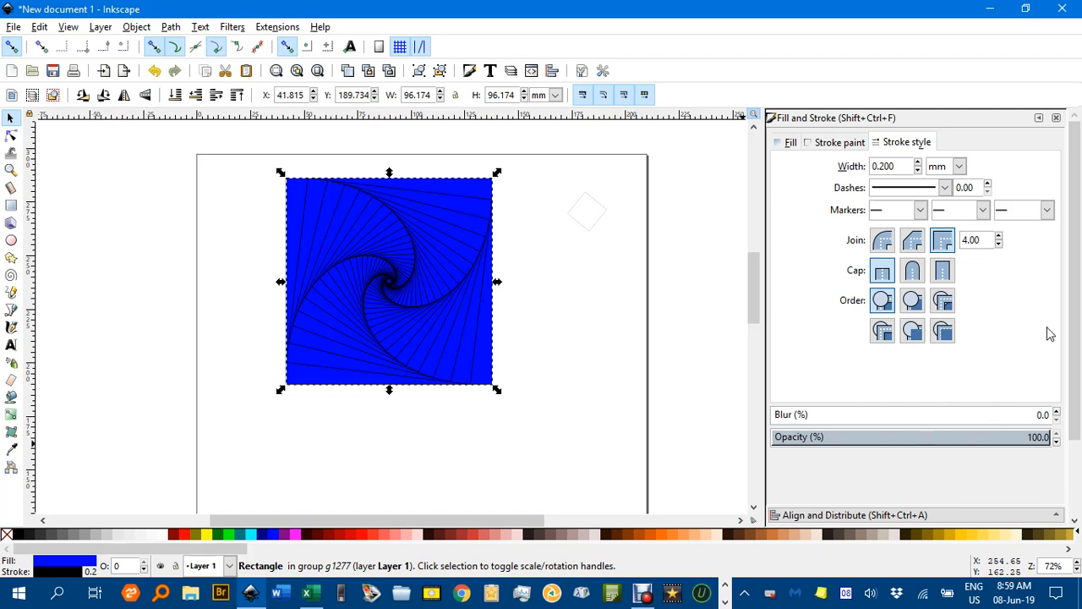
click(787, 142)
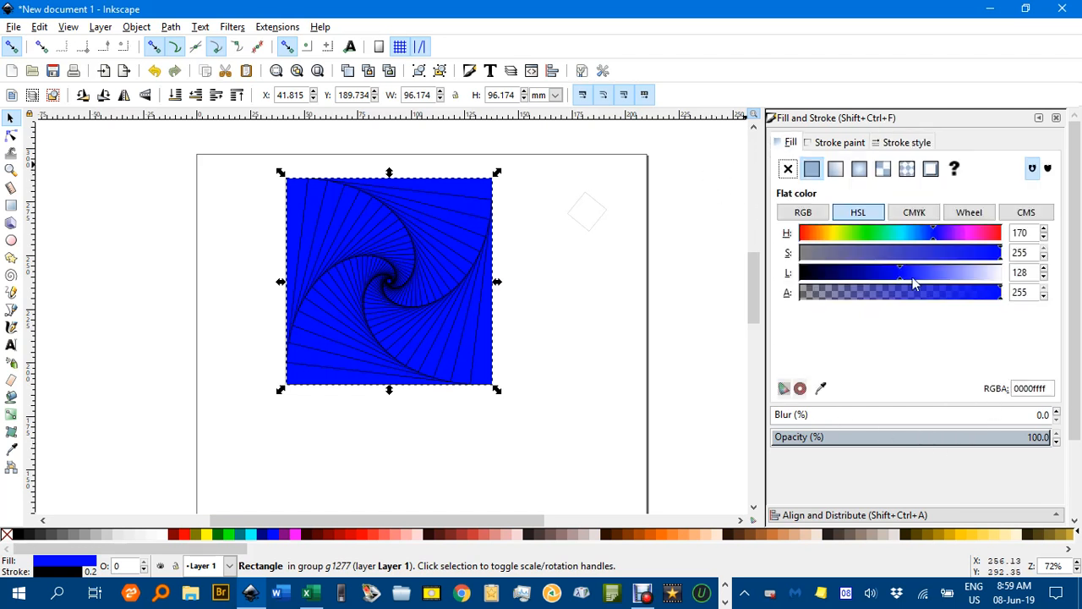
drag(901, 282, 947, 281)
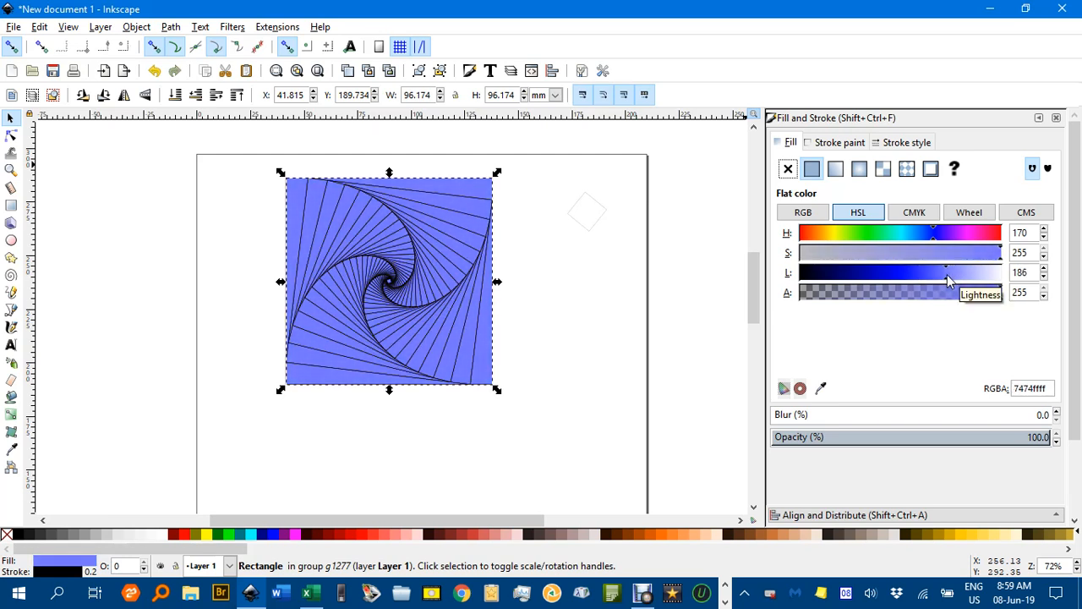
click(630, 295)
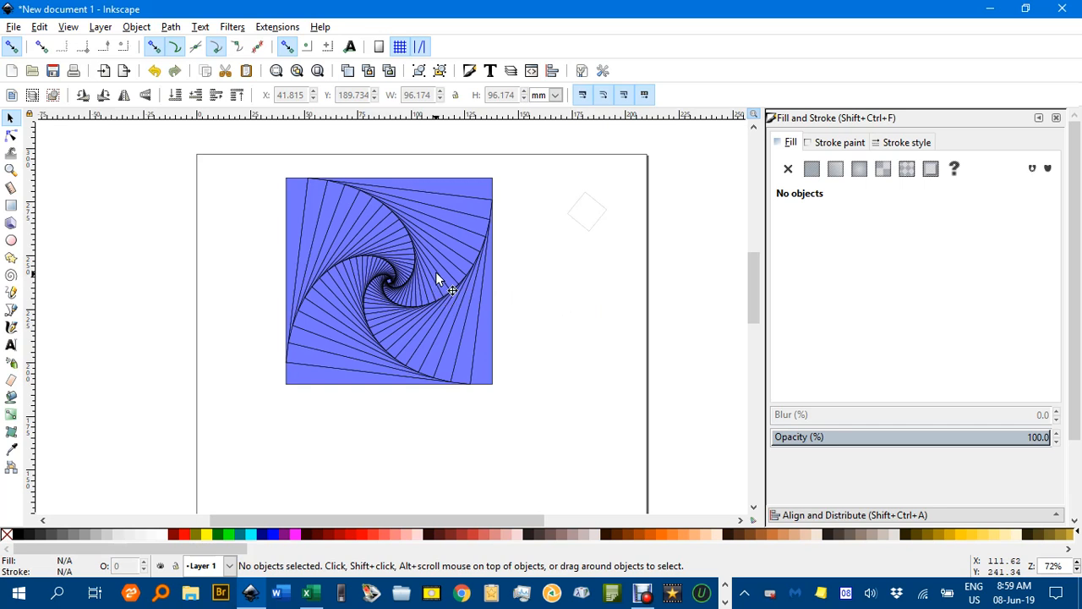
Scale the blue spiral group about its centre to about 56 mm wide and place a duplicate beside it near the page's right edge
drag(437, 271, 319, 271)
click(309, 262)
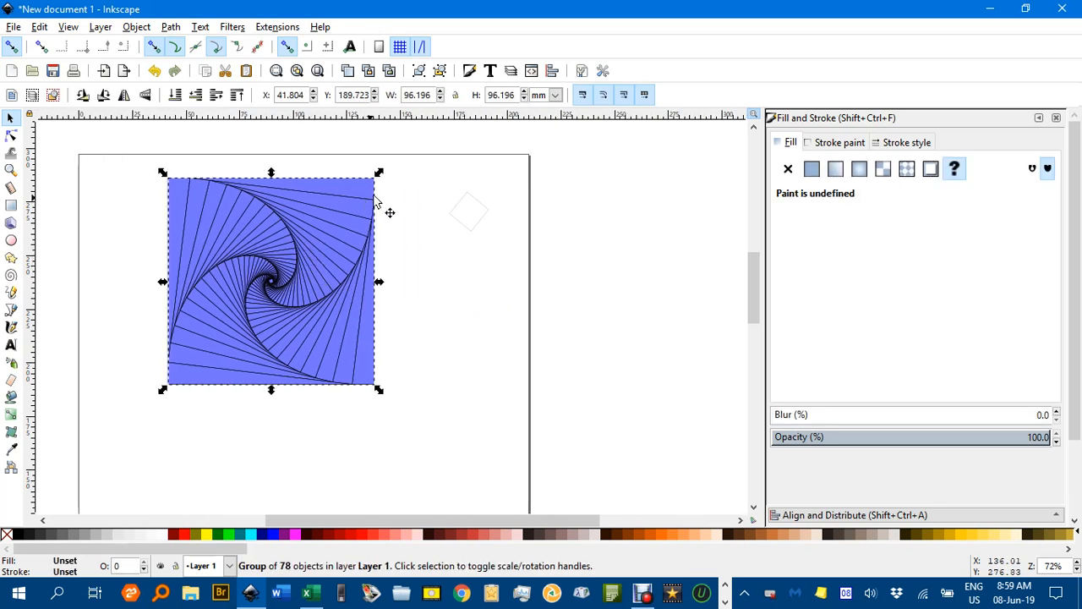
drag(379, 174, 334, 218)
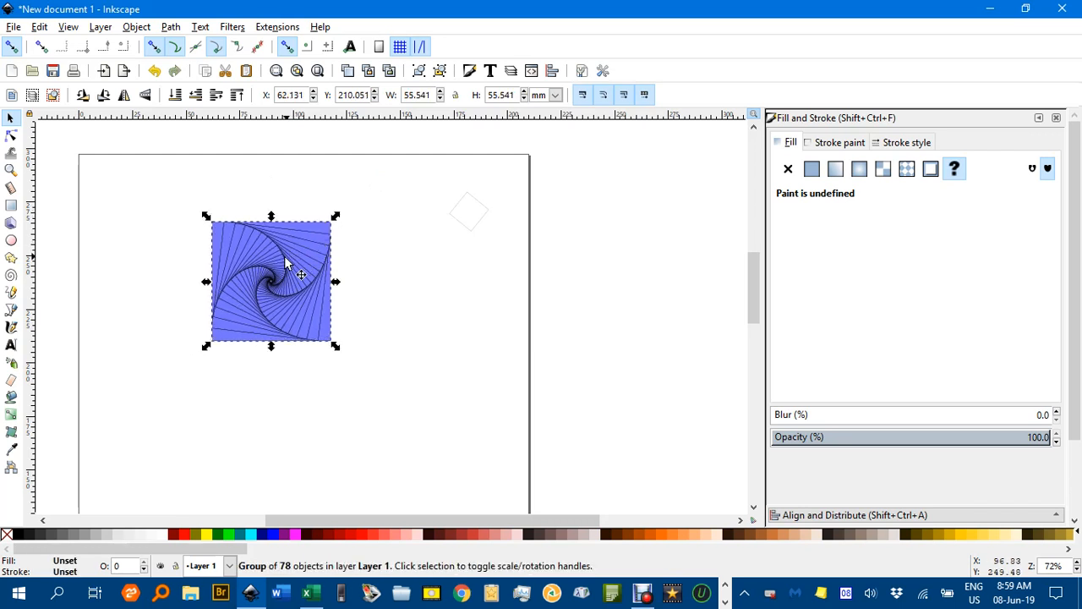
key(ctrl+d)
drag(277, 269, 478, 257)
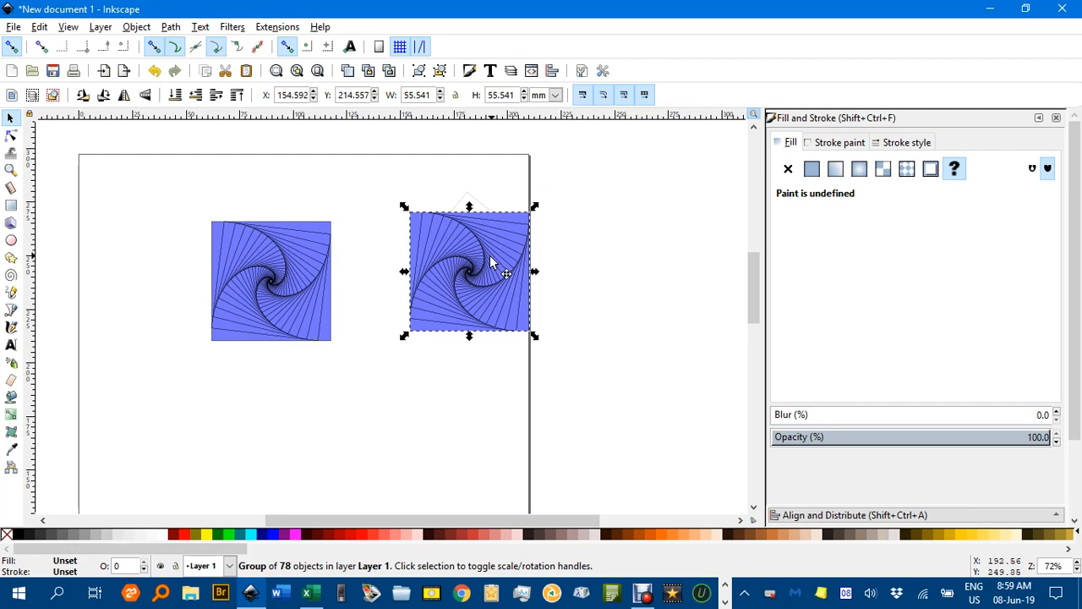
Move the duplicated blue spiral beside the original and snap them corner to corner, with their tops aligned
drag(489, 261, 461, 272)
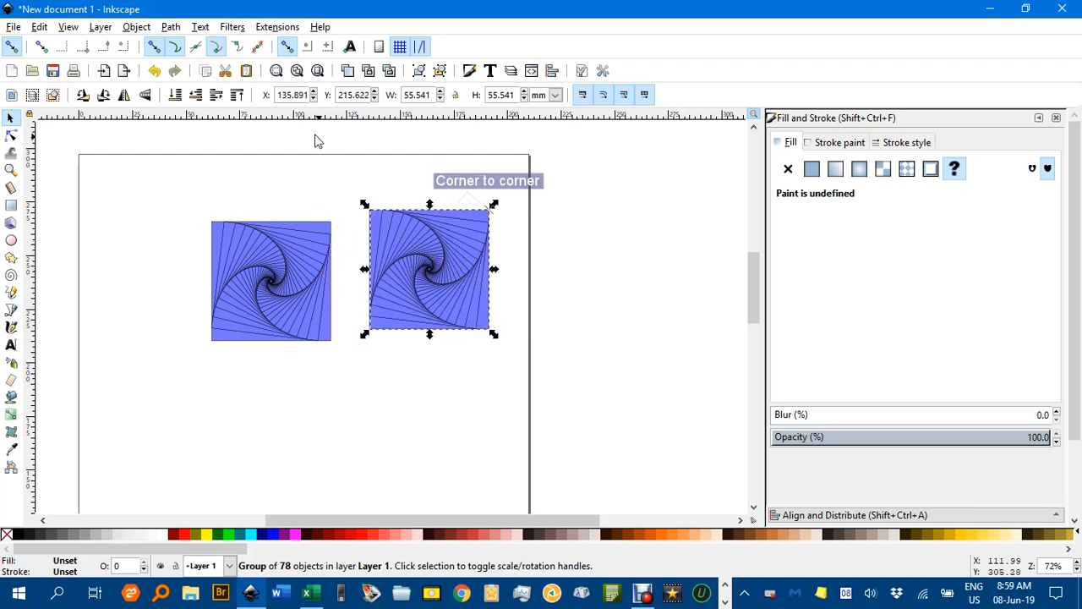
click(215, 47)
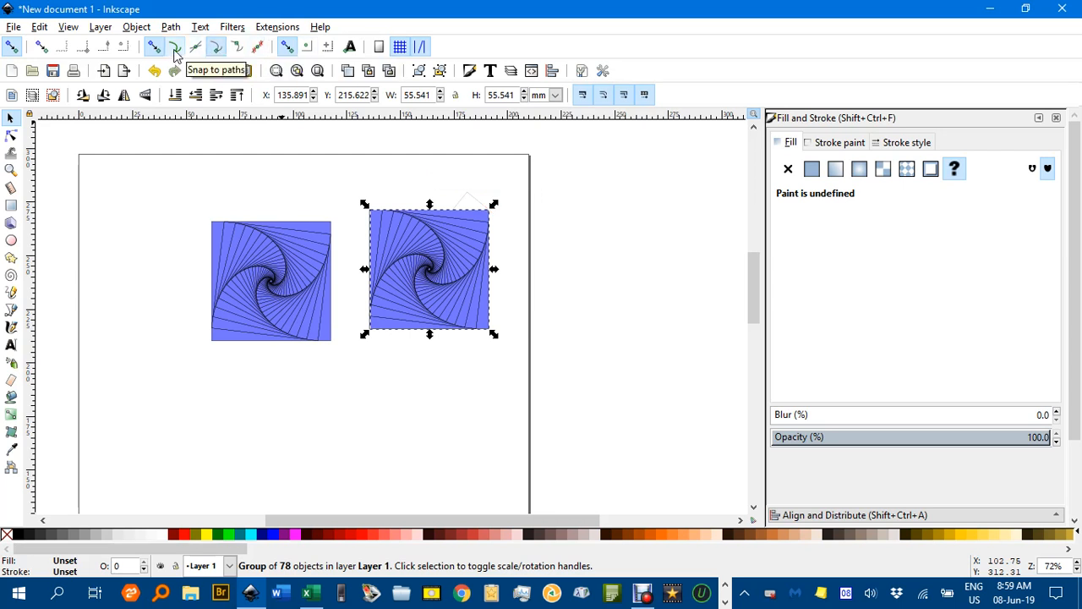
drag(375, 213, 341, 234)
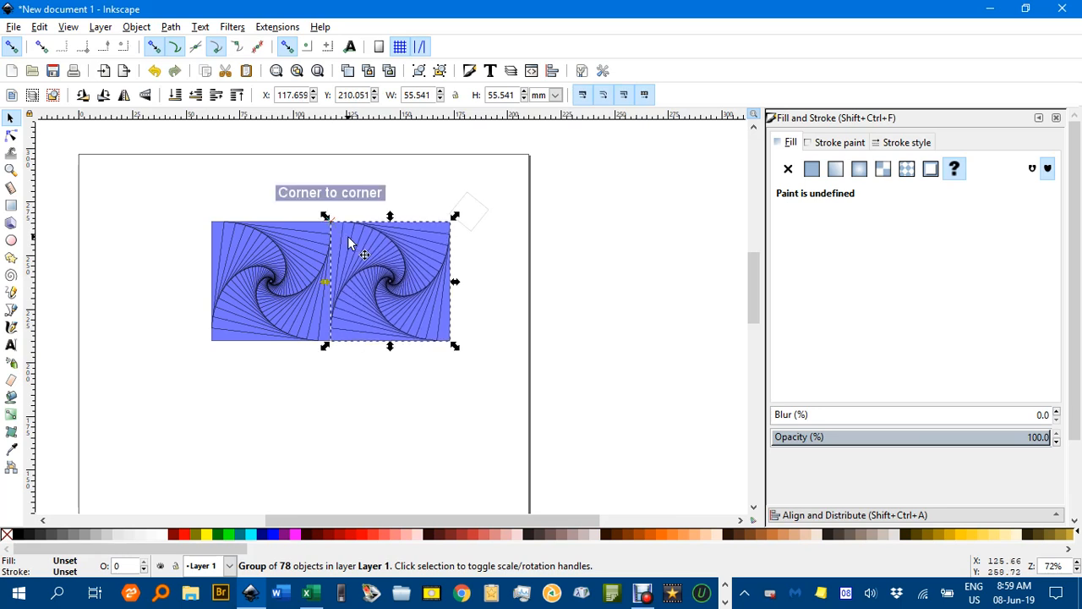
click(494, 254)
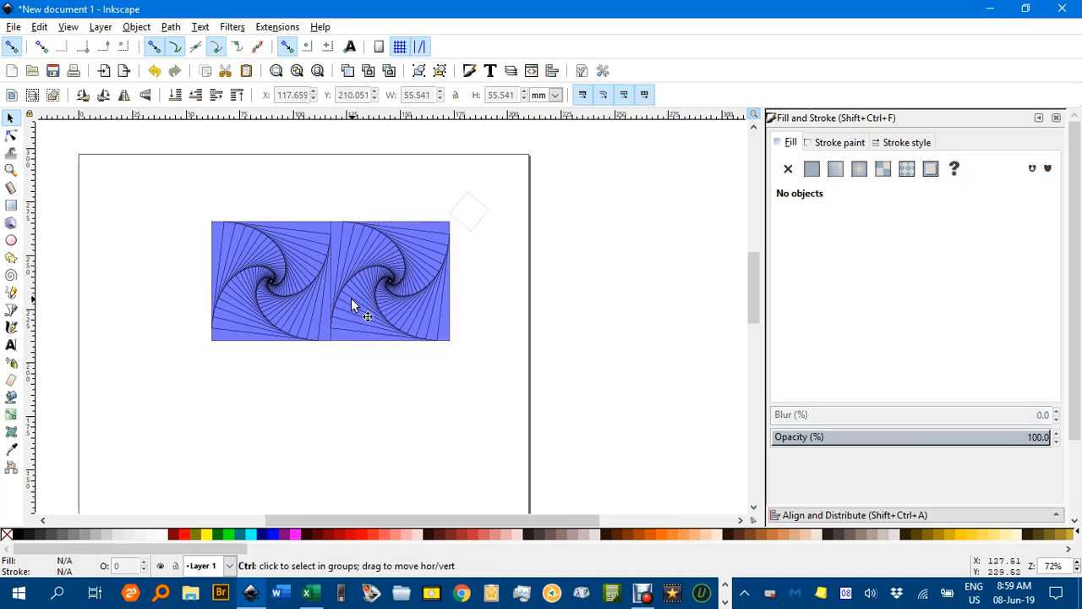
ctrl+scroll(352, 300, up, 2)
ctrl+scroll(351, 301, down, 1)
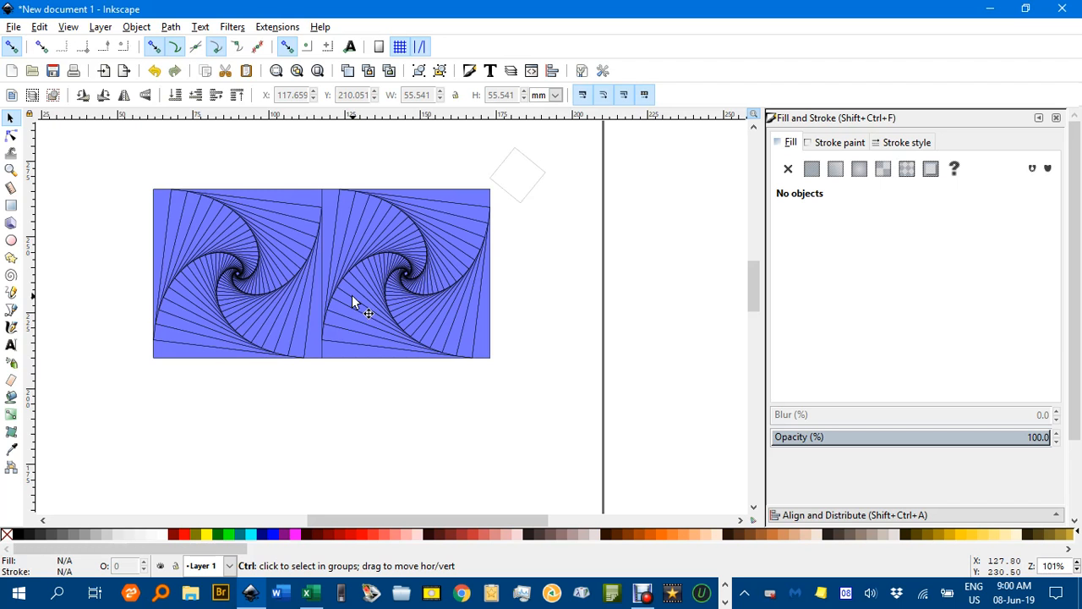
Rotate the second spiral of the pair 90° clockwise and deselect it
click(373, 271)
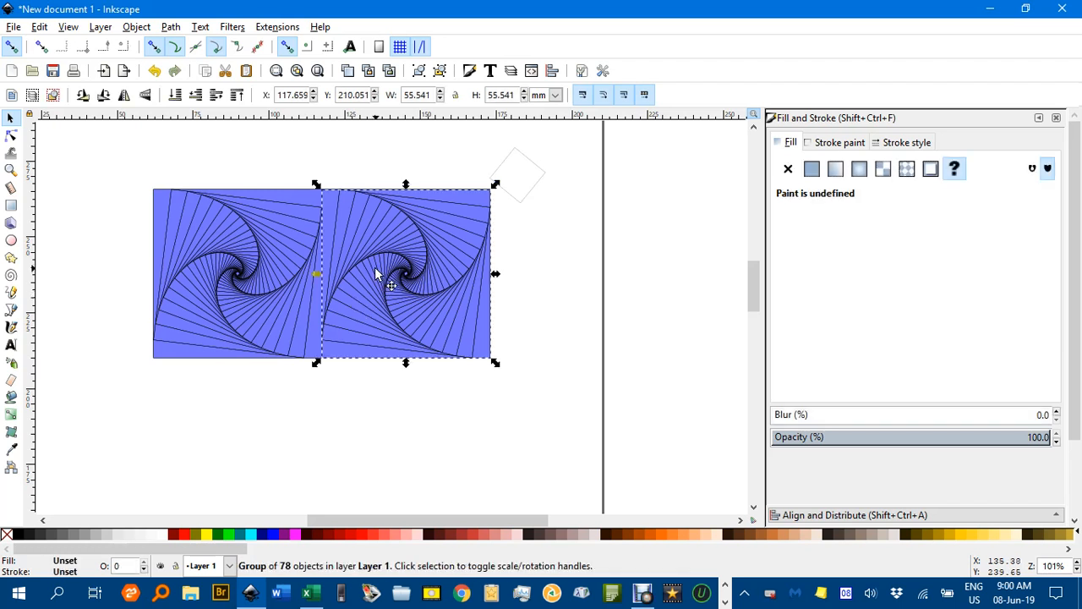
click(105, 97)
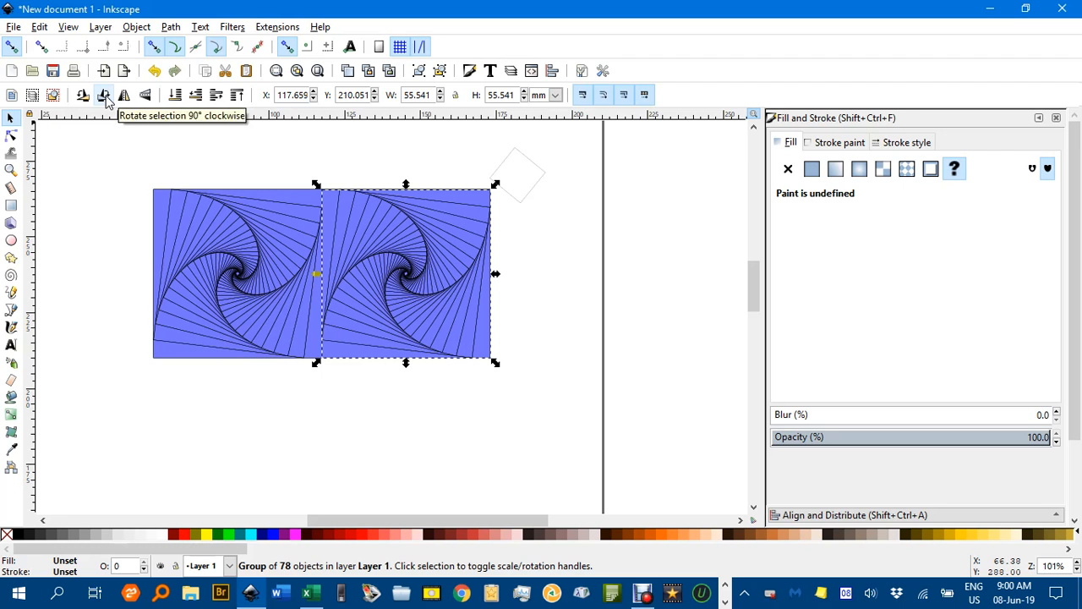
click(242, 156)
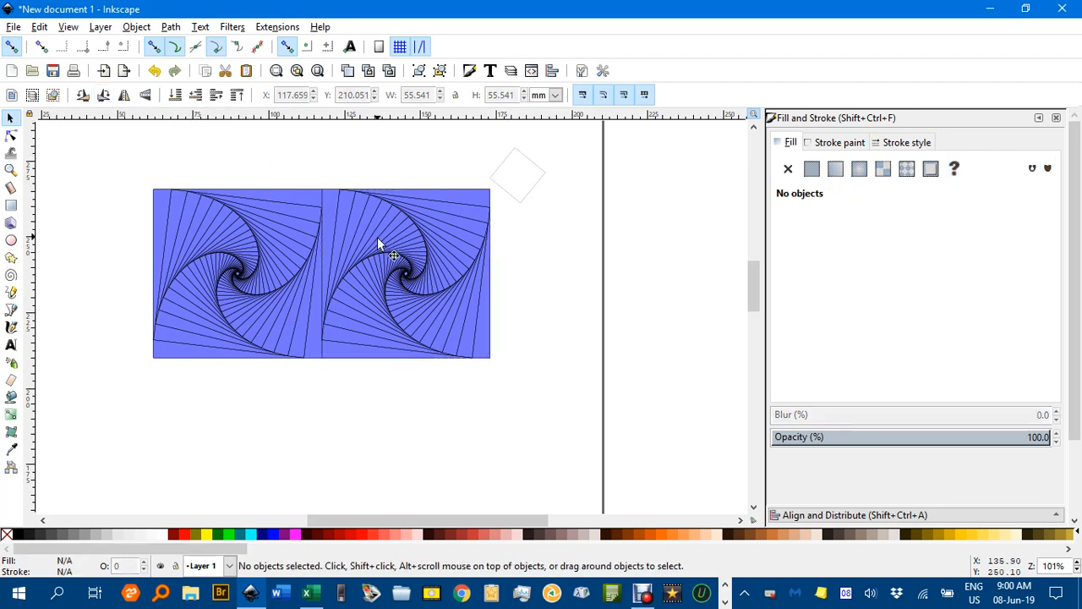
click(383, 264)
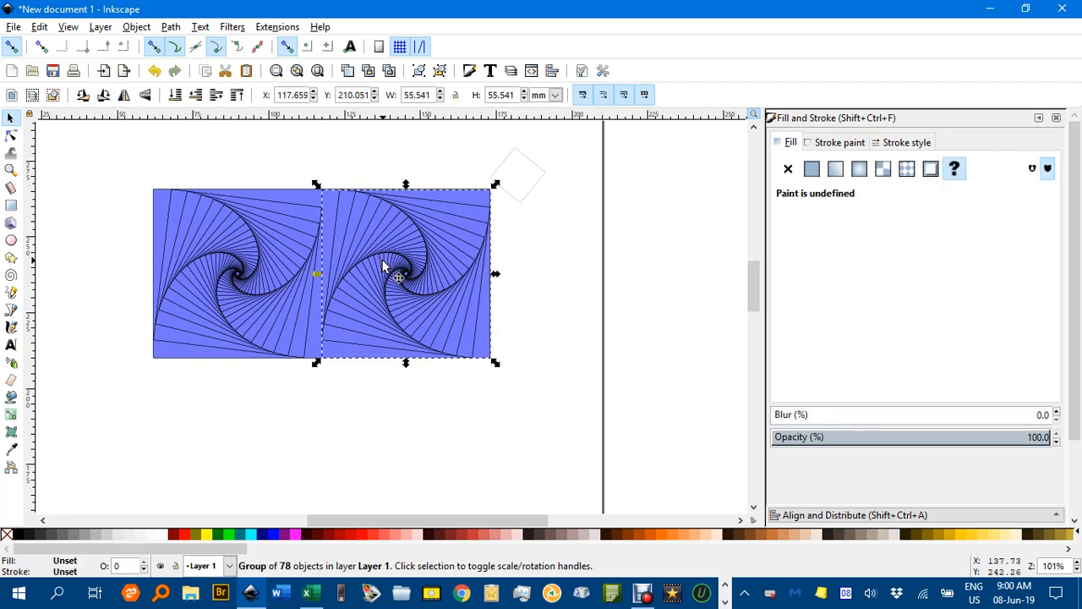
click(394, 273)
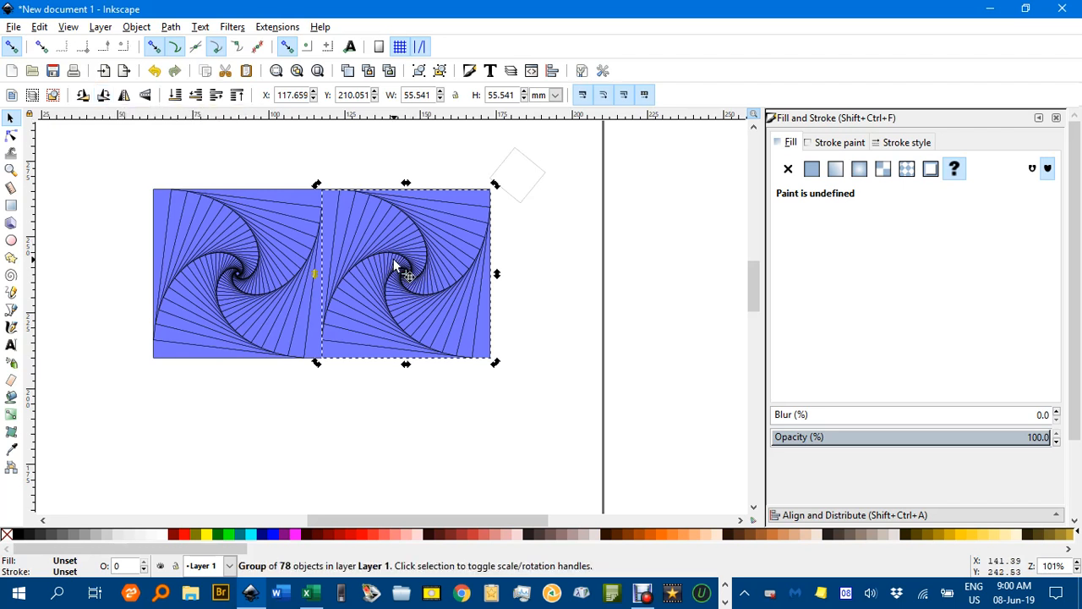
click(529, 263)
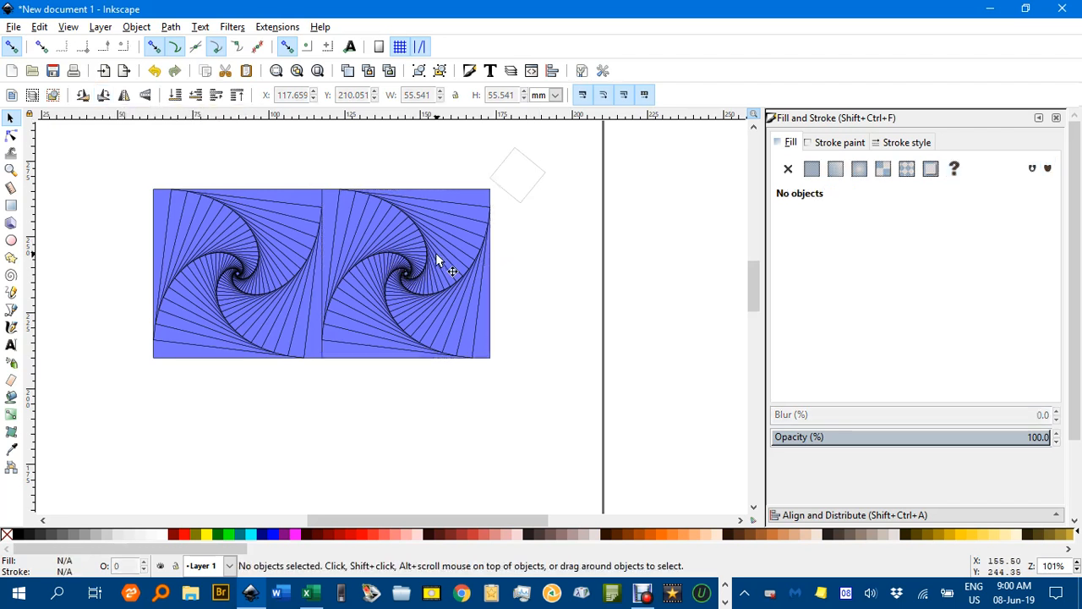
Snap a third spiral copy onto the end of the row, and snap a duplicate of the whole row directly below
drag(398, 258, 570, 251)
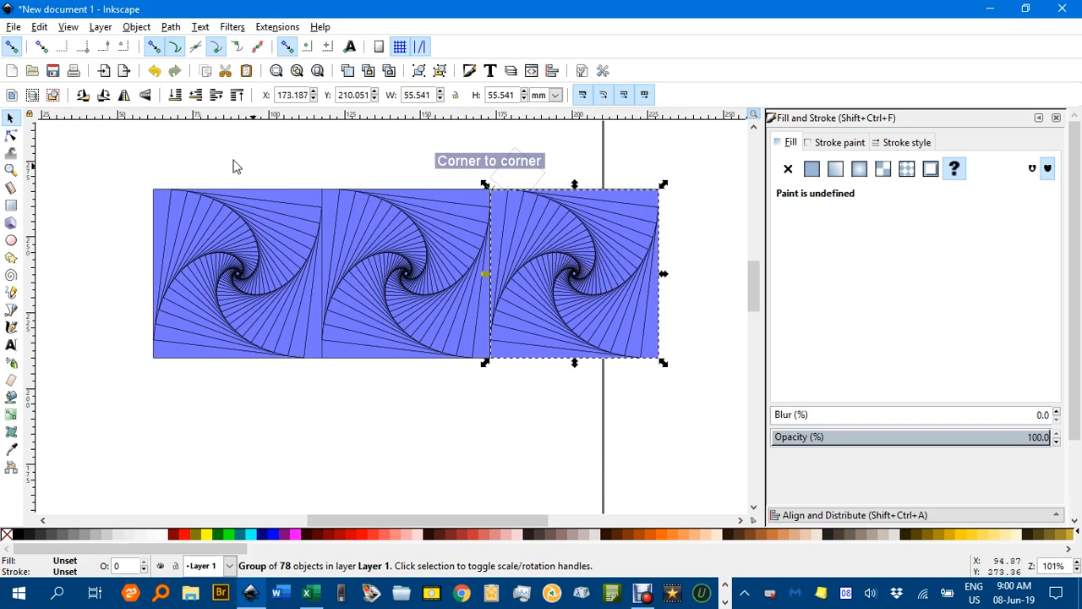
drag(126, 143, 732, 404)
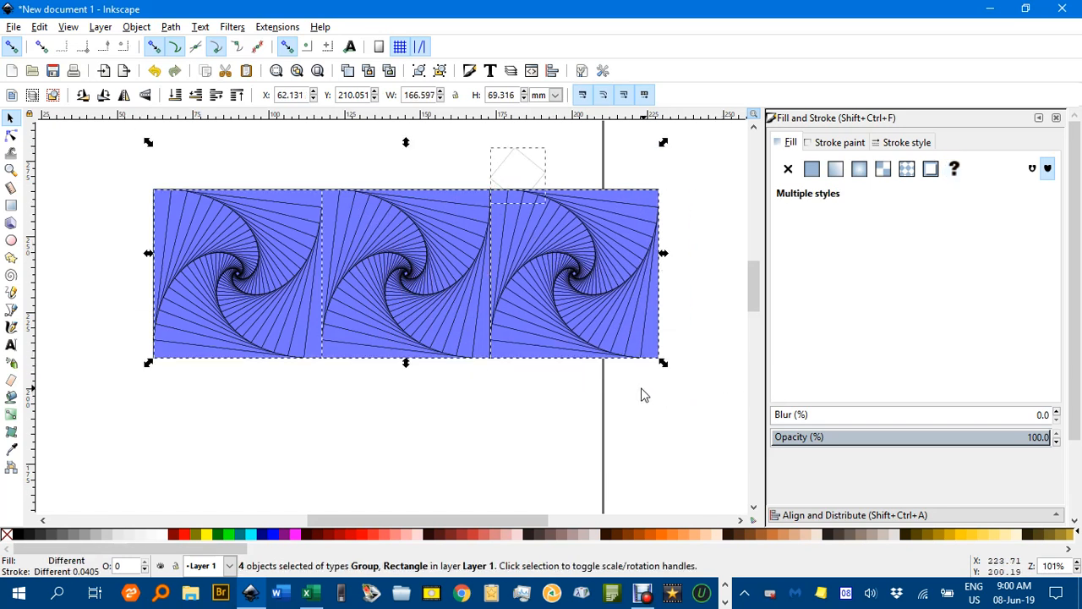
drag(461, 295, 457, 460)
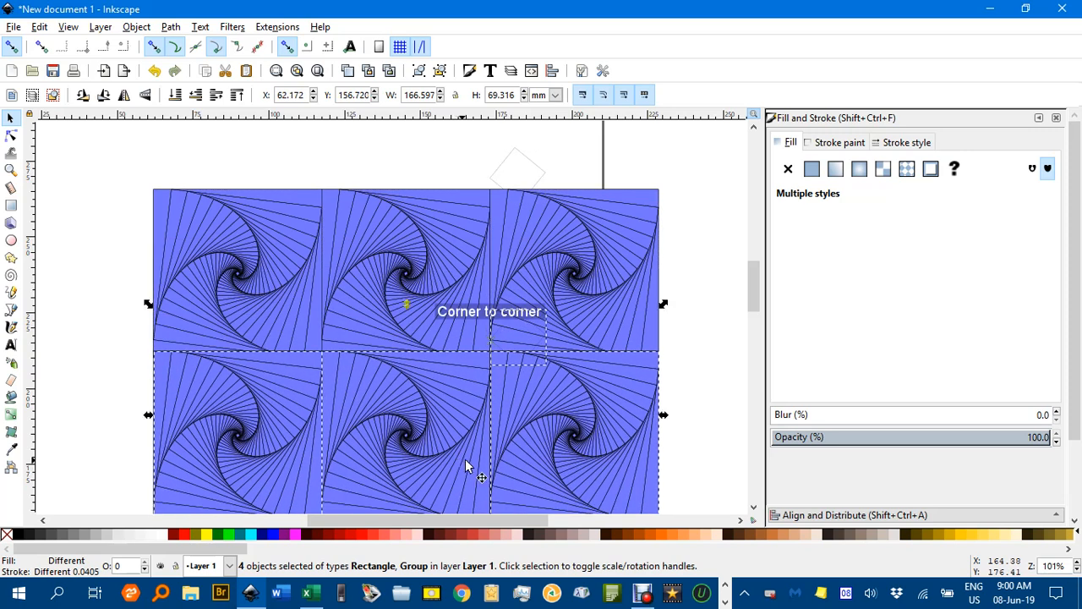
Duplicate the row once more and snap it below the second row to complete a 3 × 3 grid, leaving nothing selected
scroll(510, 429, down, 1)
drag(500, 397, 479, 271)
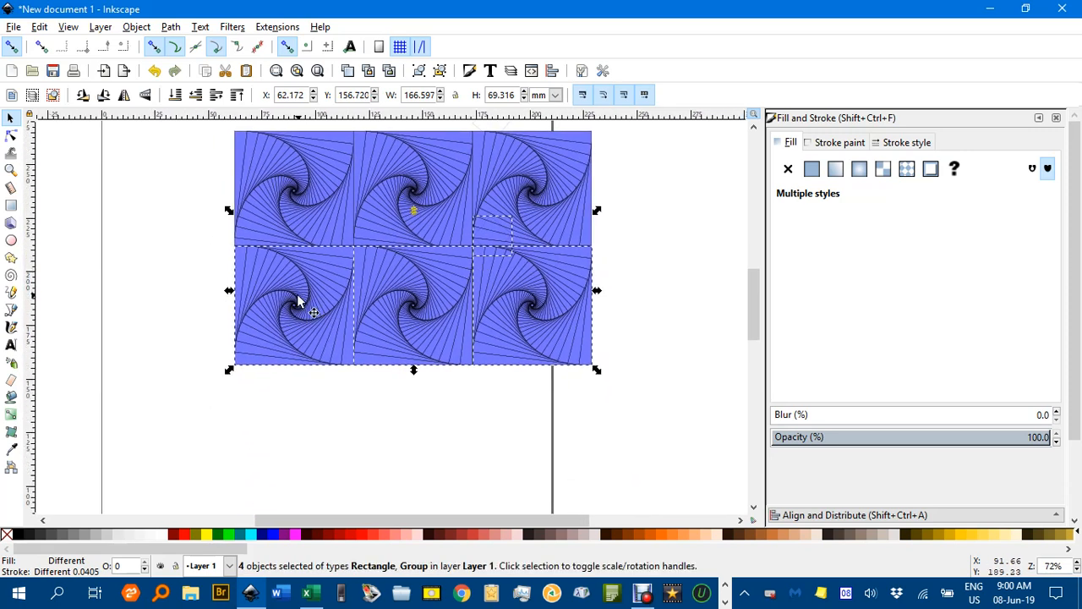
drag(313, 342, 307, 429)
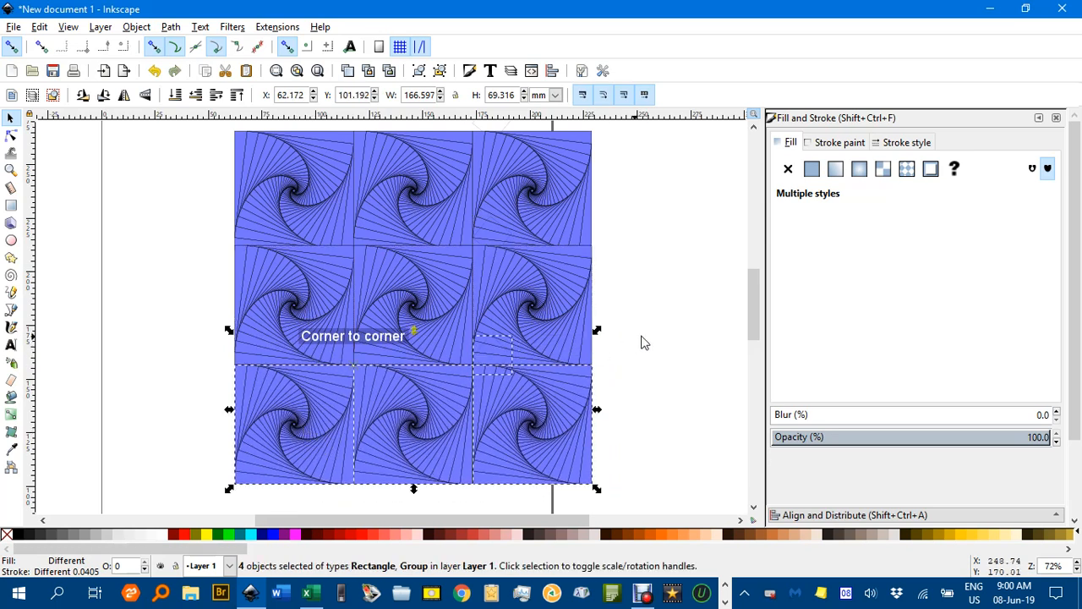
click(640, 340)
scroll(640, 336, down, 2)
drag(626, 308, 354, 289)
scroll(347, 298, up, 2)
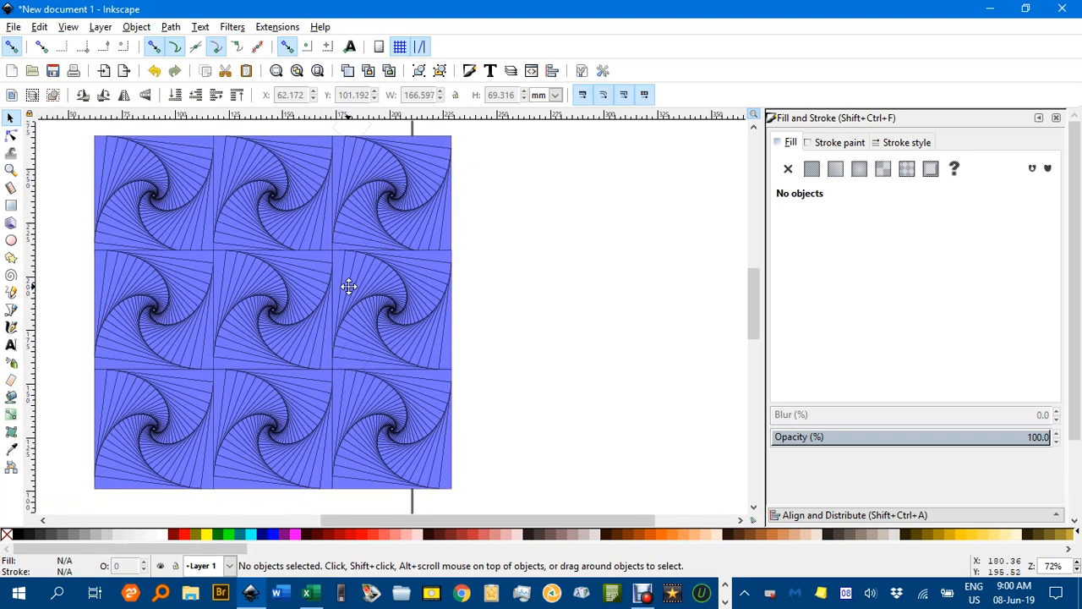